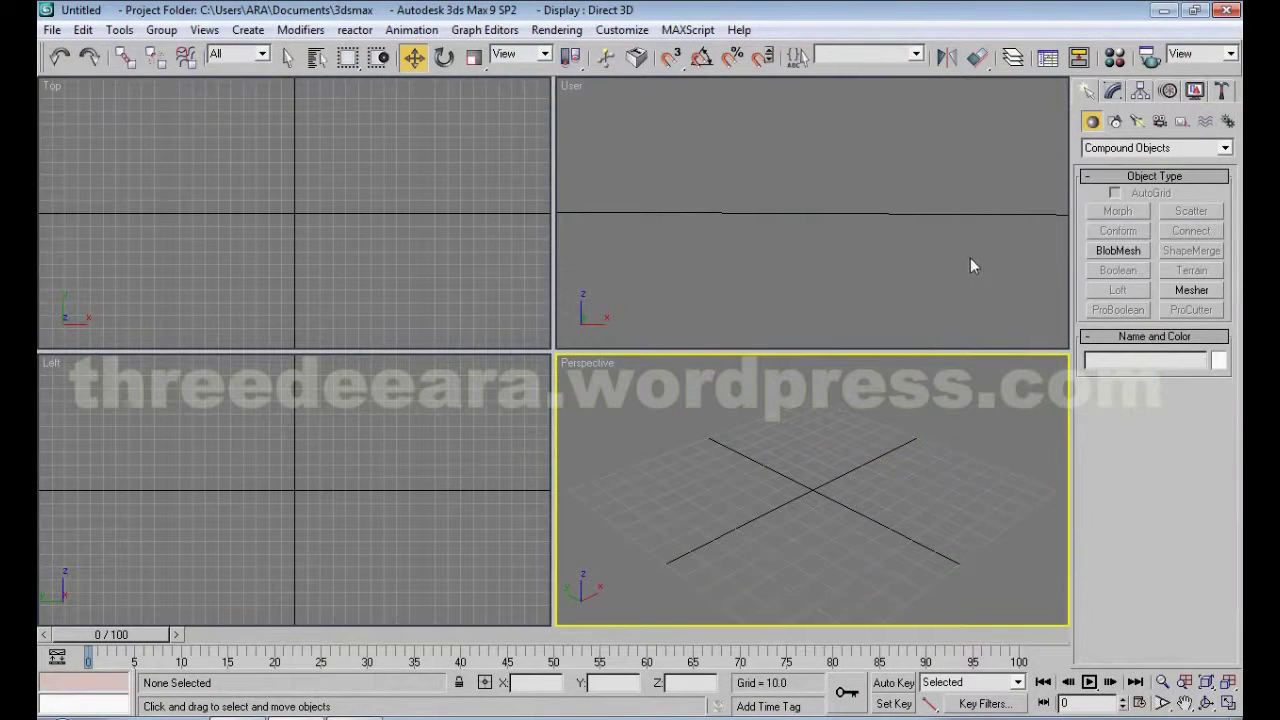
Create a Text spline reading 'ACC' in Arial Rounded MT Bold, placed in the Front viewport
left_click(1115, 121)
left_click(1118, 305)
double_click(1109, 583)
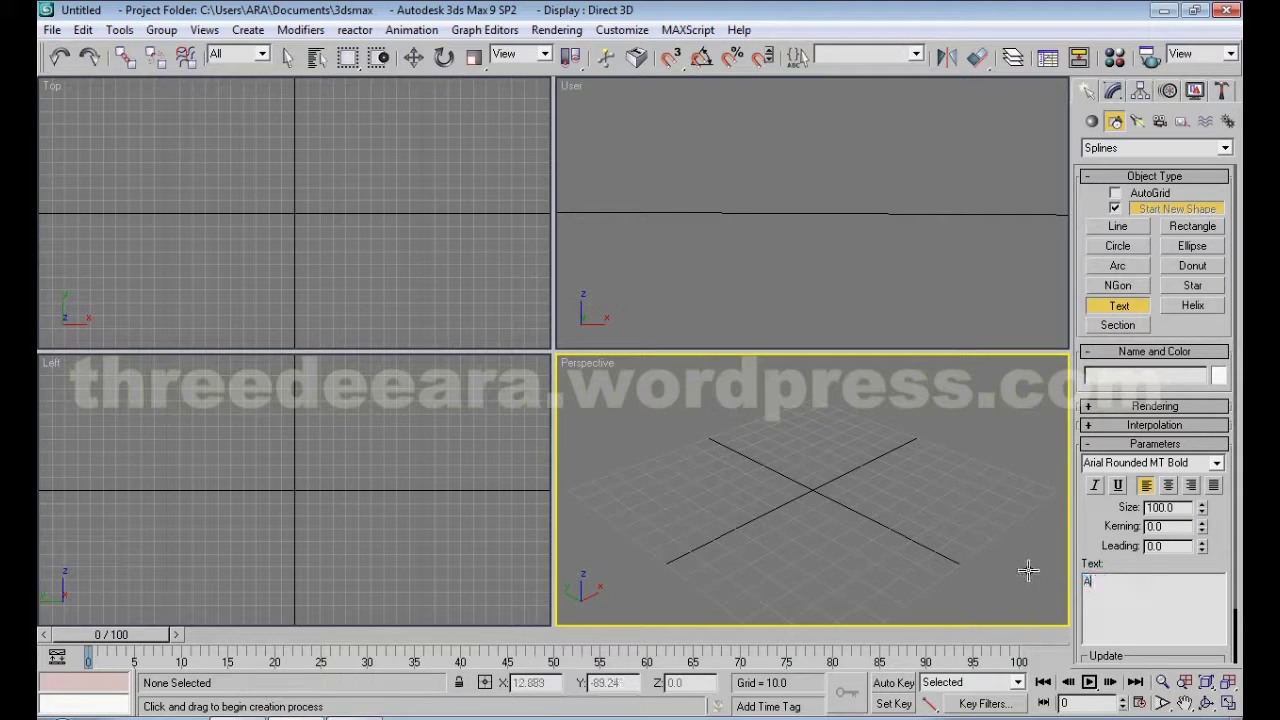
right_click(811, 219)
key("f")
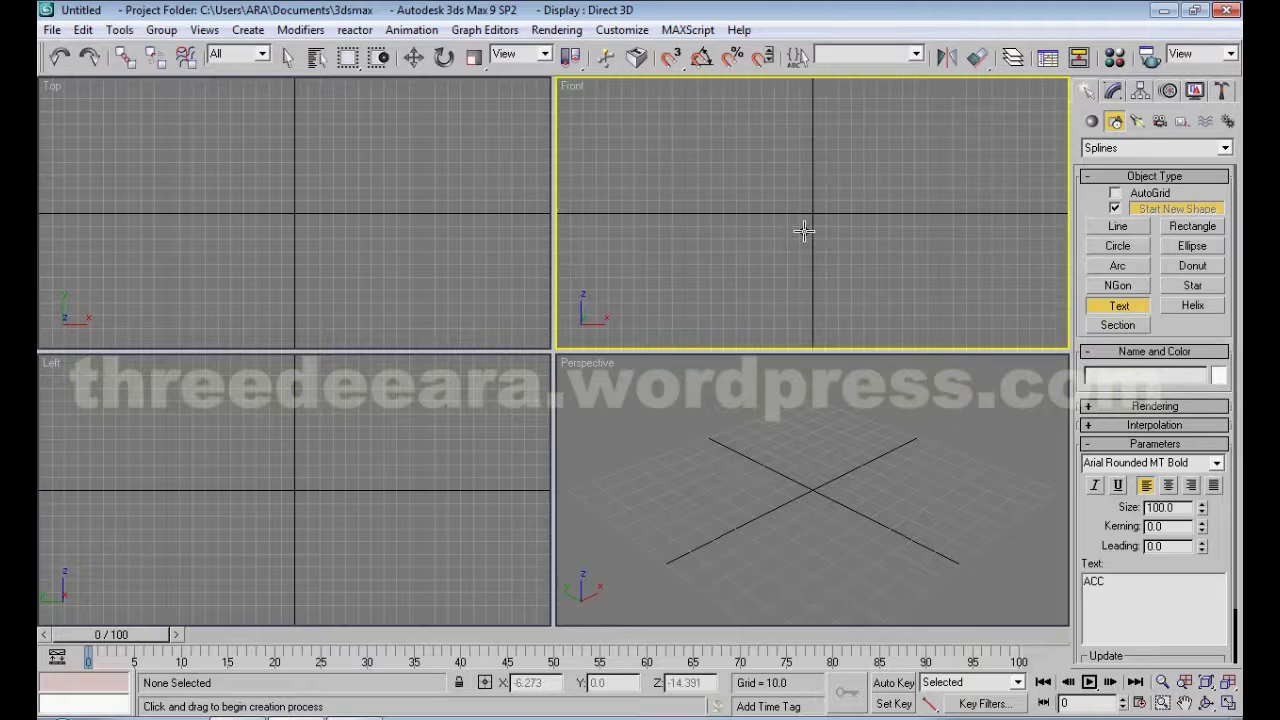
left_click(805, 230)
left_click(413, 57)
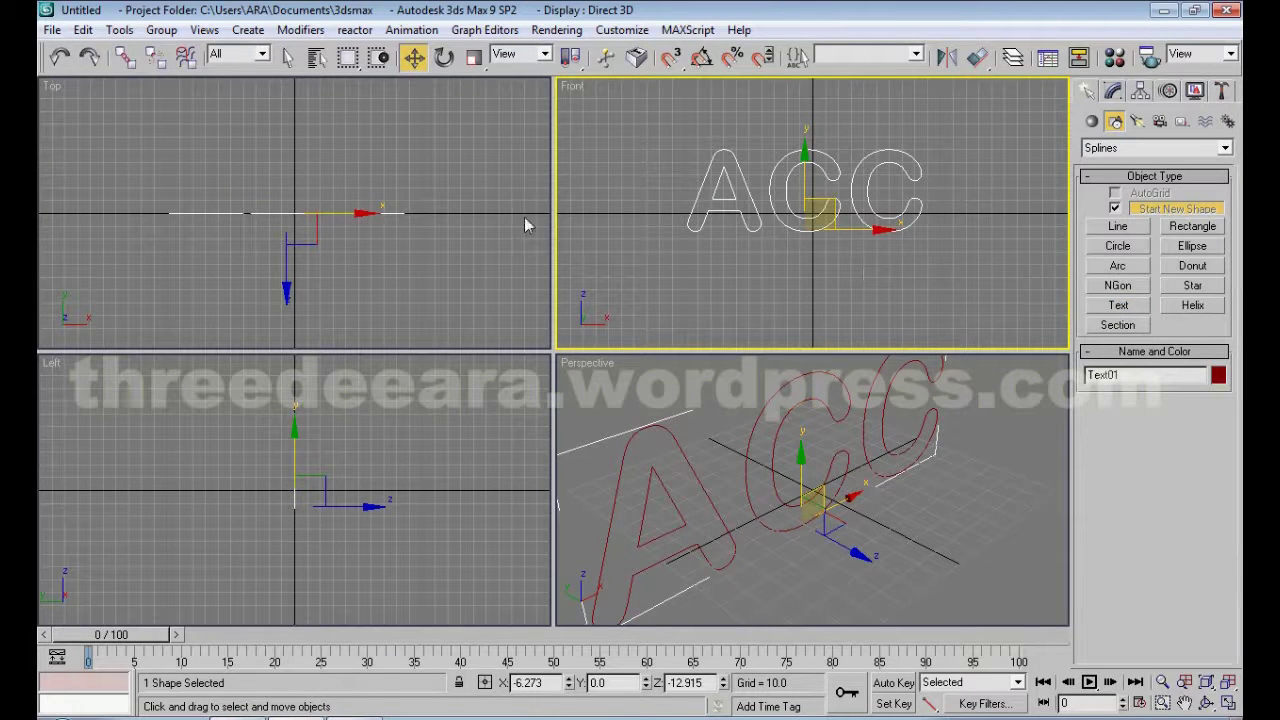
left_click(1114, 92)
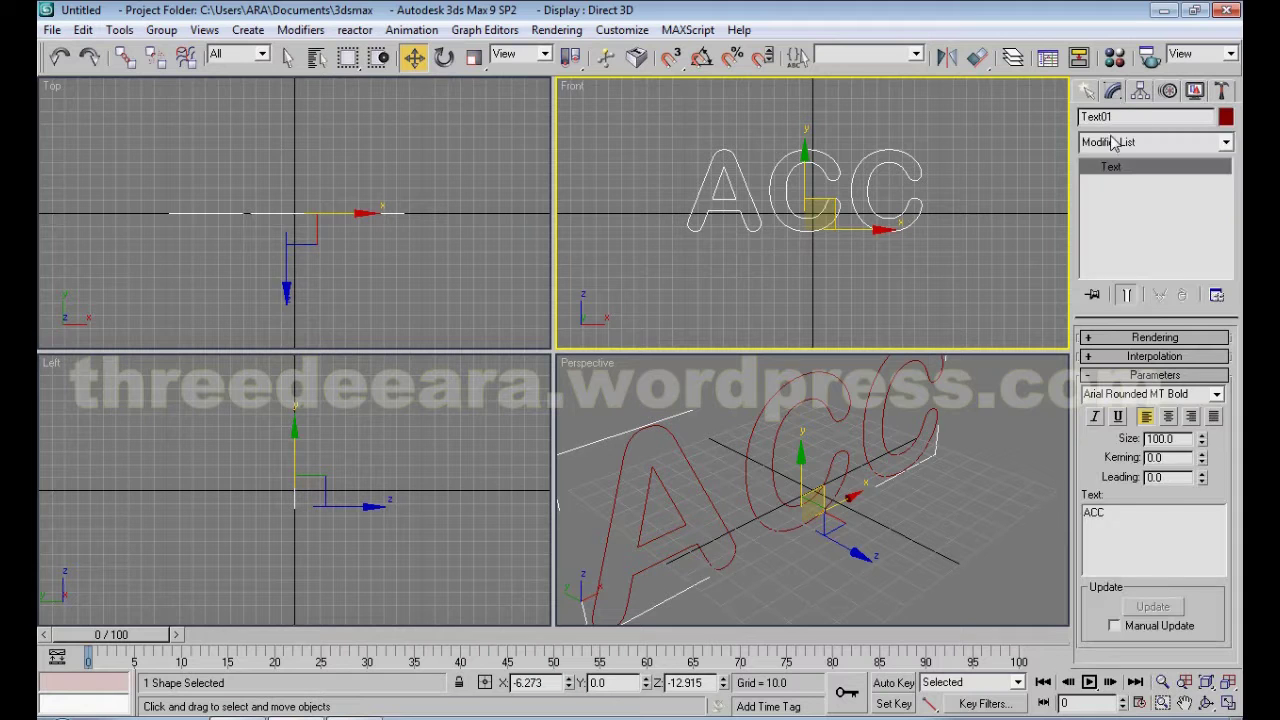
Extrude the ACC text by -33 with 7 segments and orbit the Perspective view to face it
left_click(1114, 142)
key("e")
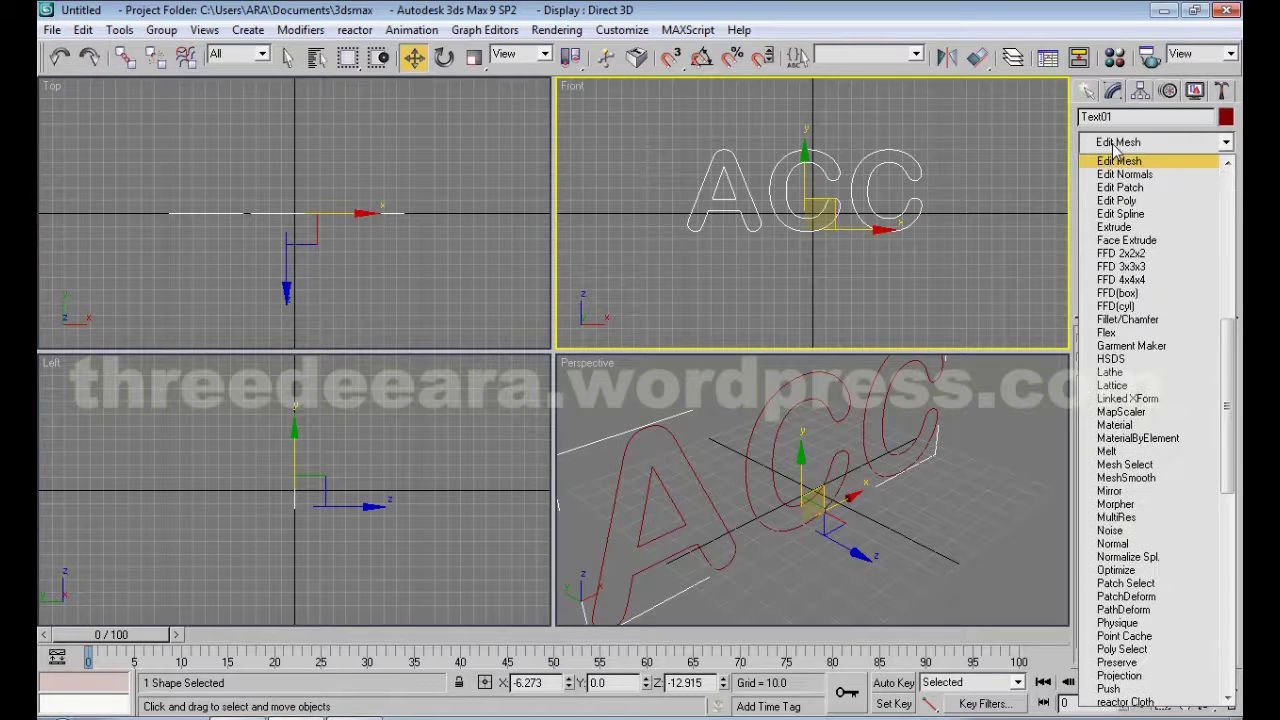
left_click(1129, 223)
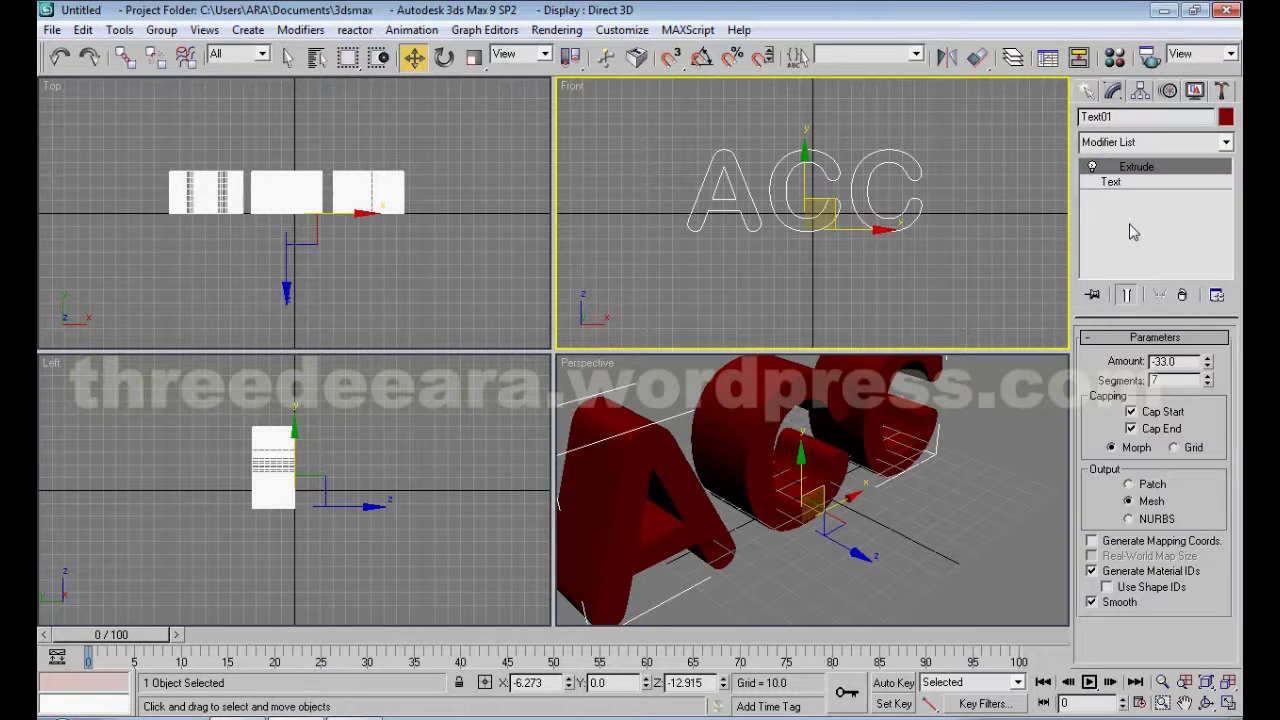
left_click(1207, 703)
mouse_move(923, 484)
left_mouse_down()
mouse_move(822, 412)
mouse_move(824, 450)
left_mouse_up()
Draw a Standard Primitive sphere of radius about 46 centred on the letter A
left_click(1092, 93)
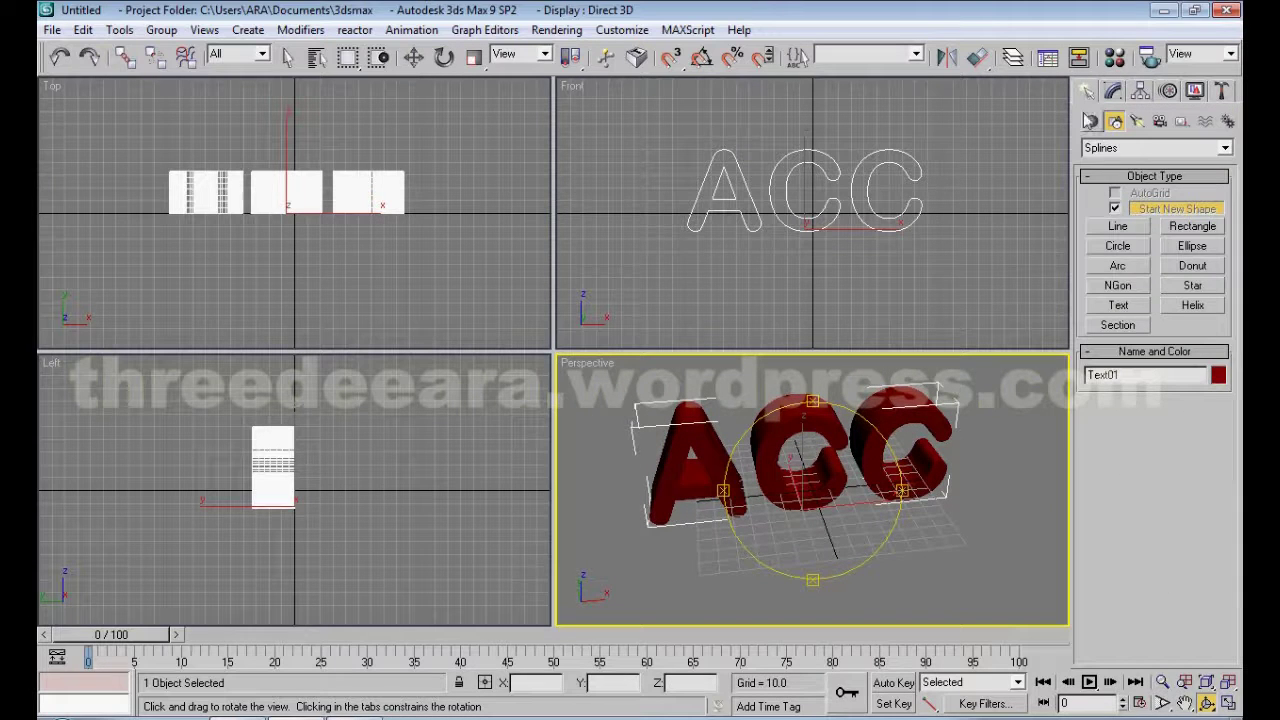
left_click(1092, 121)
left_click(1155, 148)
left_click(1130, 158)
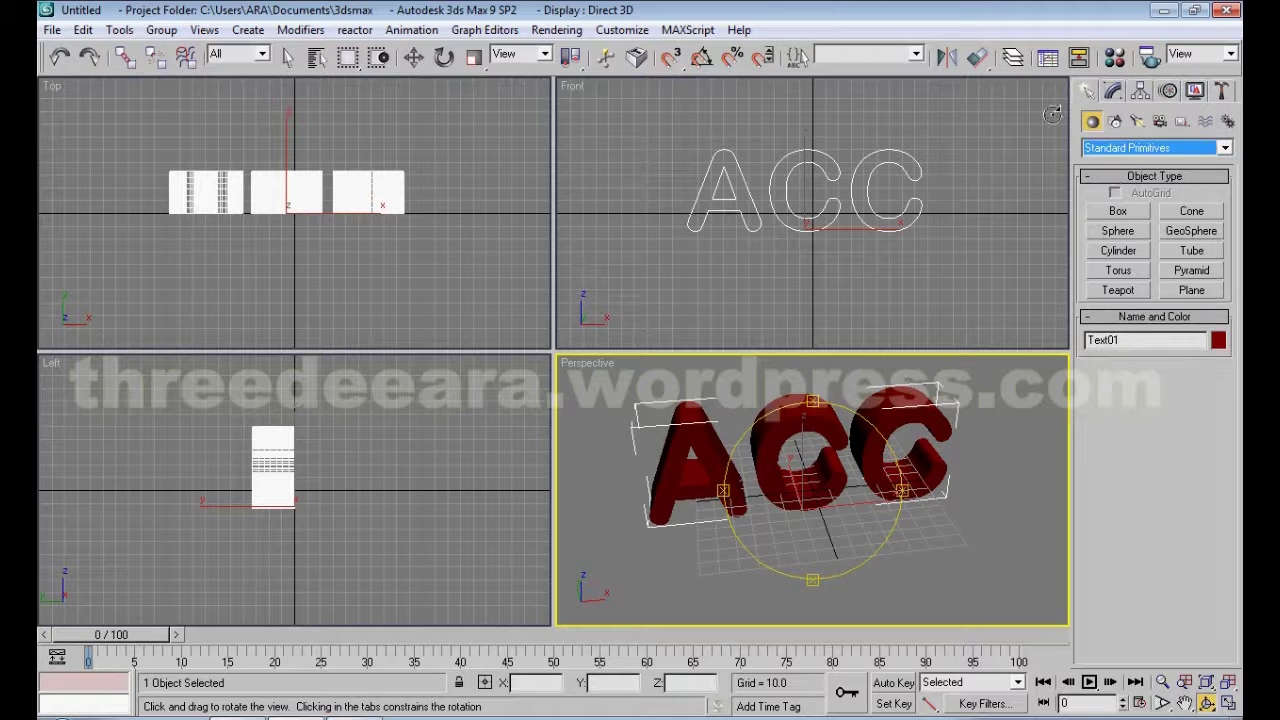
left_click(1118, 232)
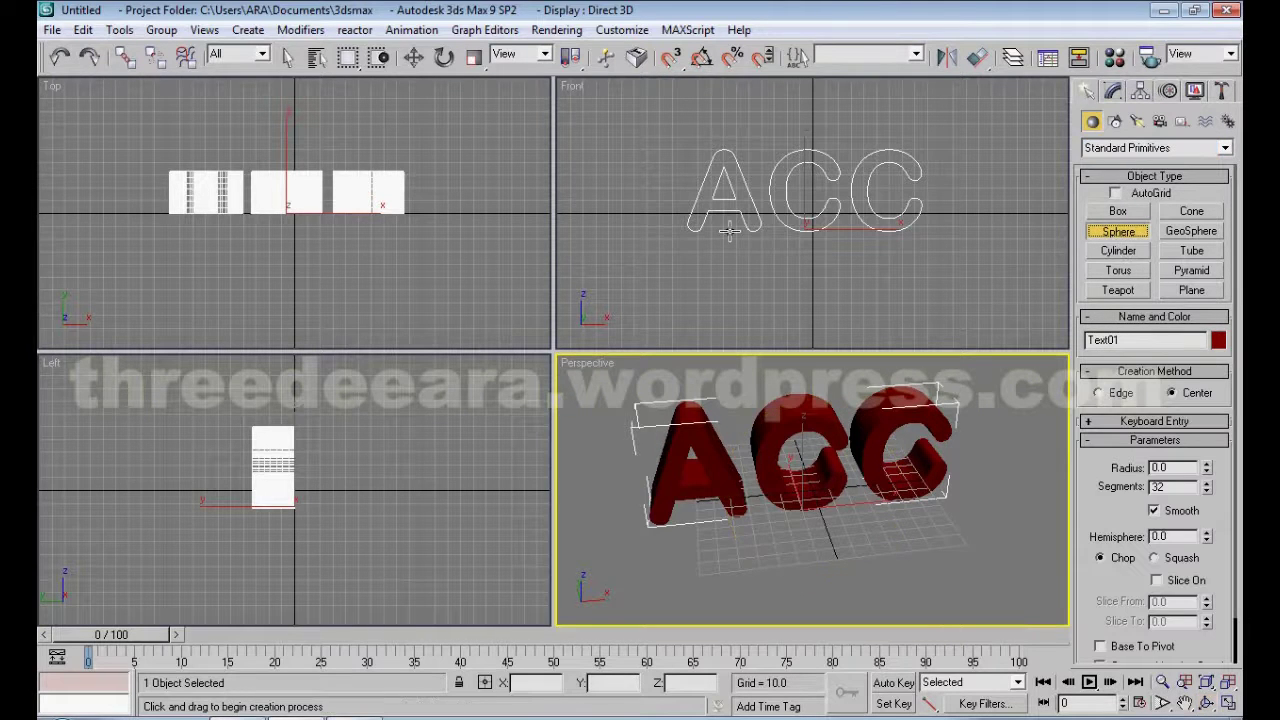
left_click_drag(688, 213, 740, 240)
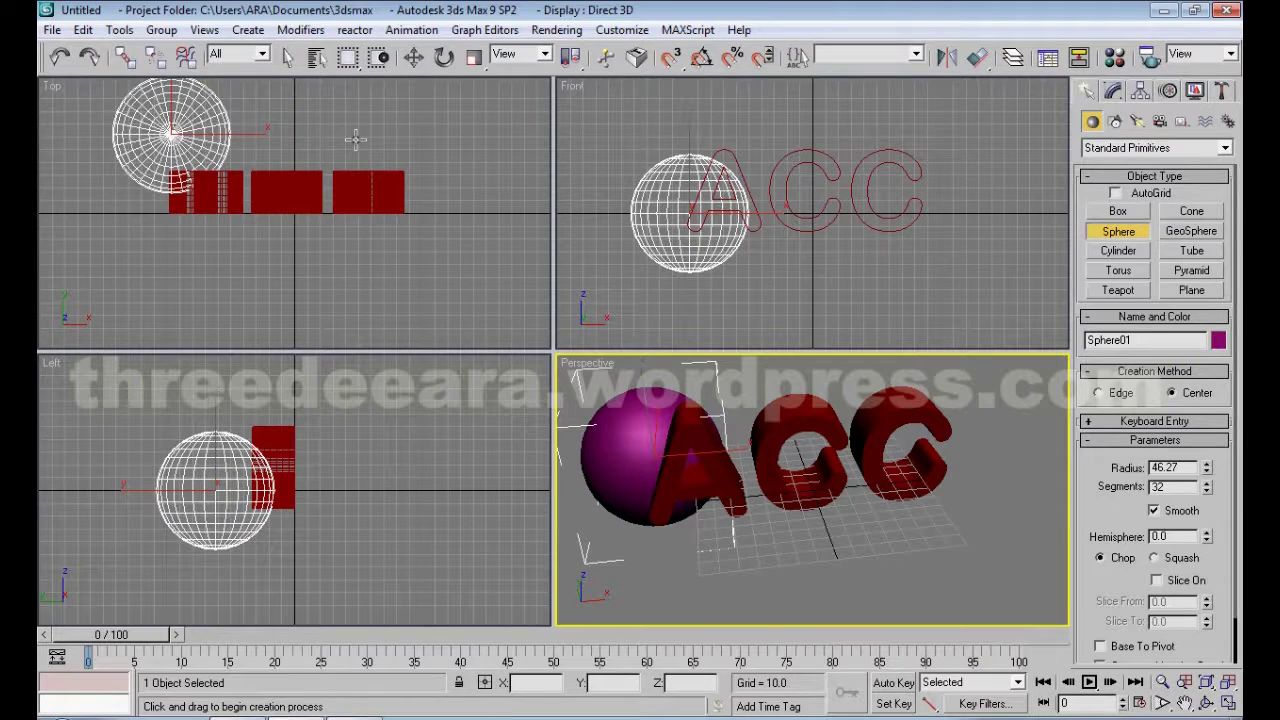
Move the sphere in the Top and Front views so it overlaps the letter A
left_click(413, 57)
scroll(268, 150, "down", 3)
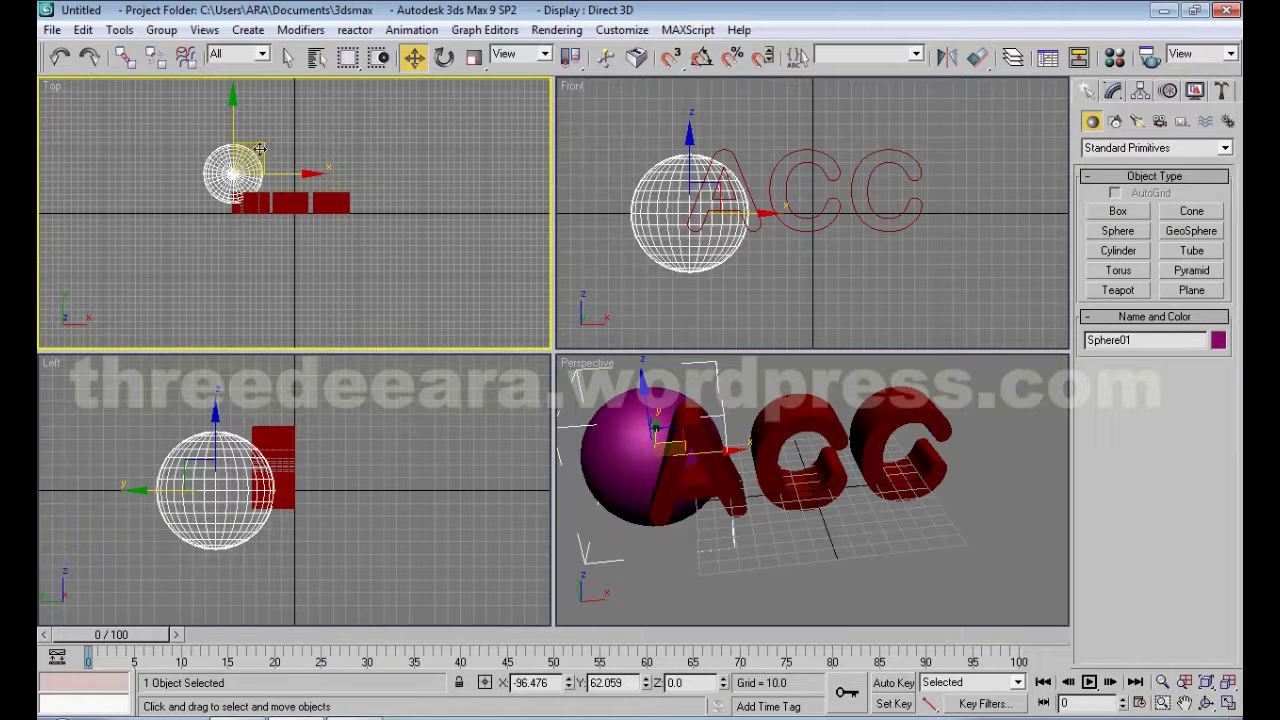
left_click_drag(259, 148, 274, 176)
right_click(678, 119)
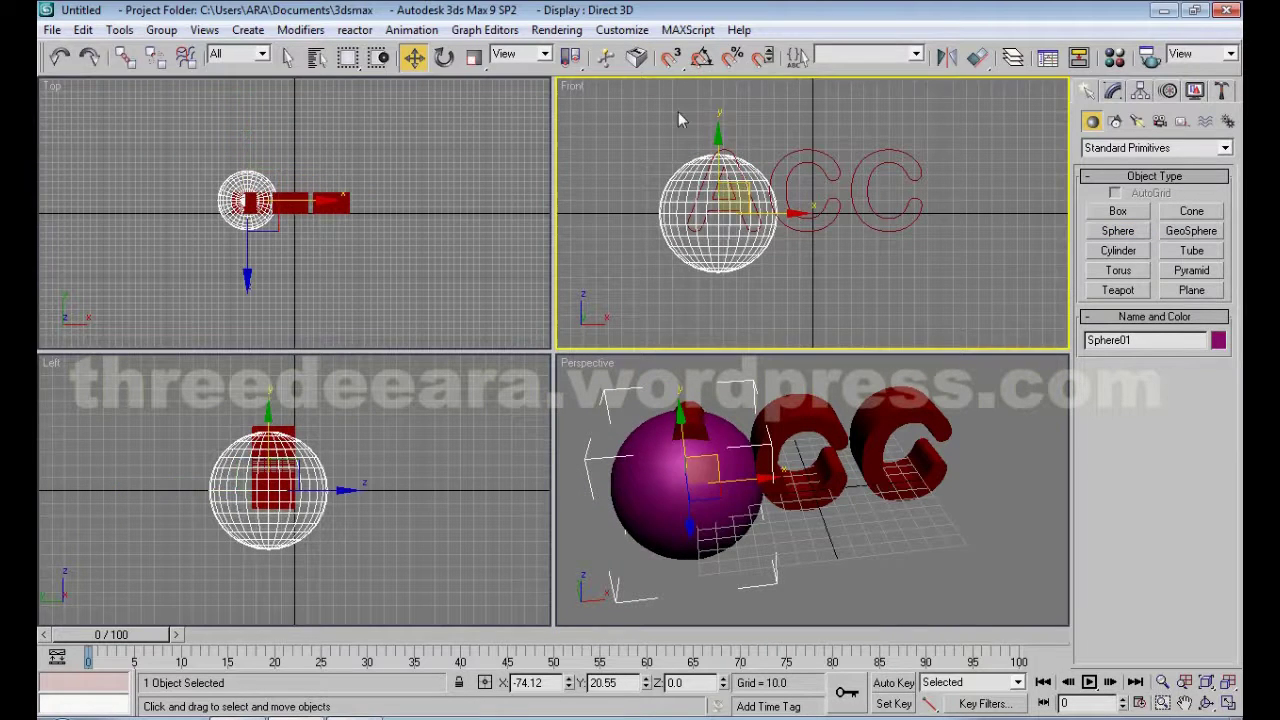
left_click_drag(728, 205, 709, 180)
left_click(270, 201)
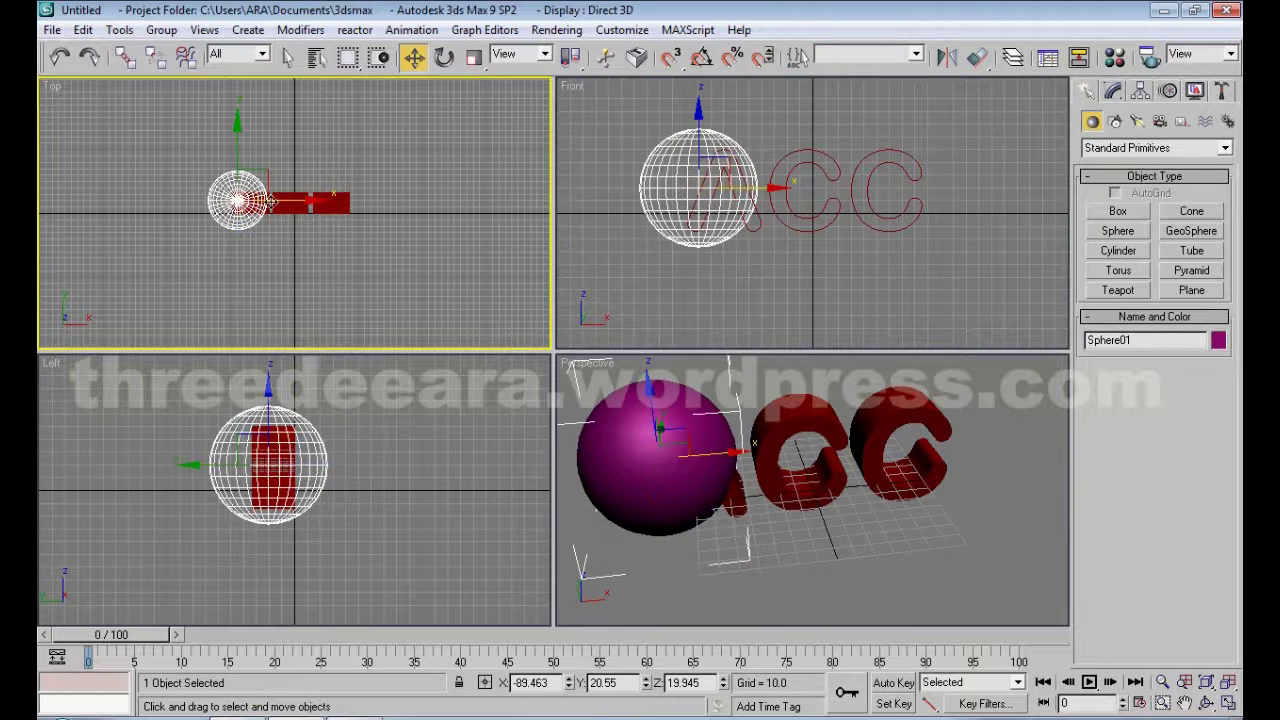
left_click_drag(270, 201, 280, 229)
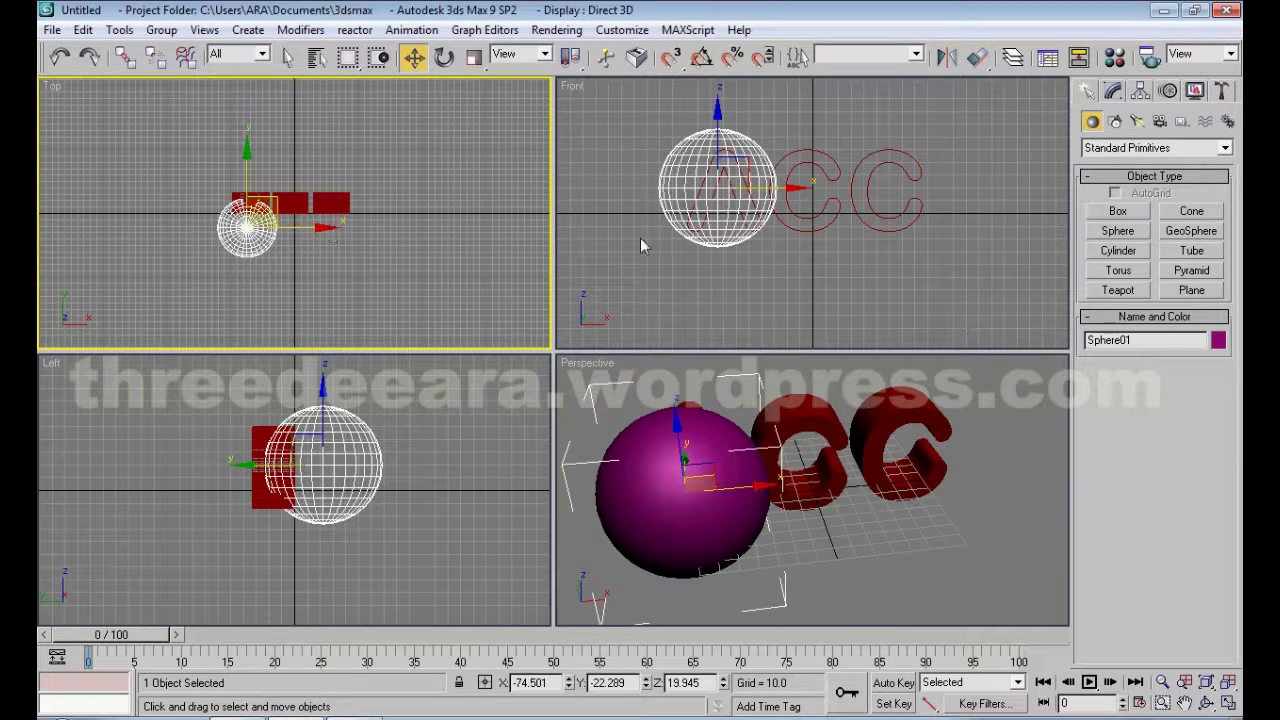
Scale the sphere down and raise it toward the apex of the A
left_click(474, 57)
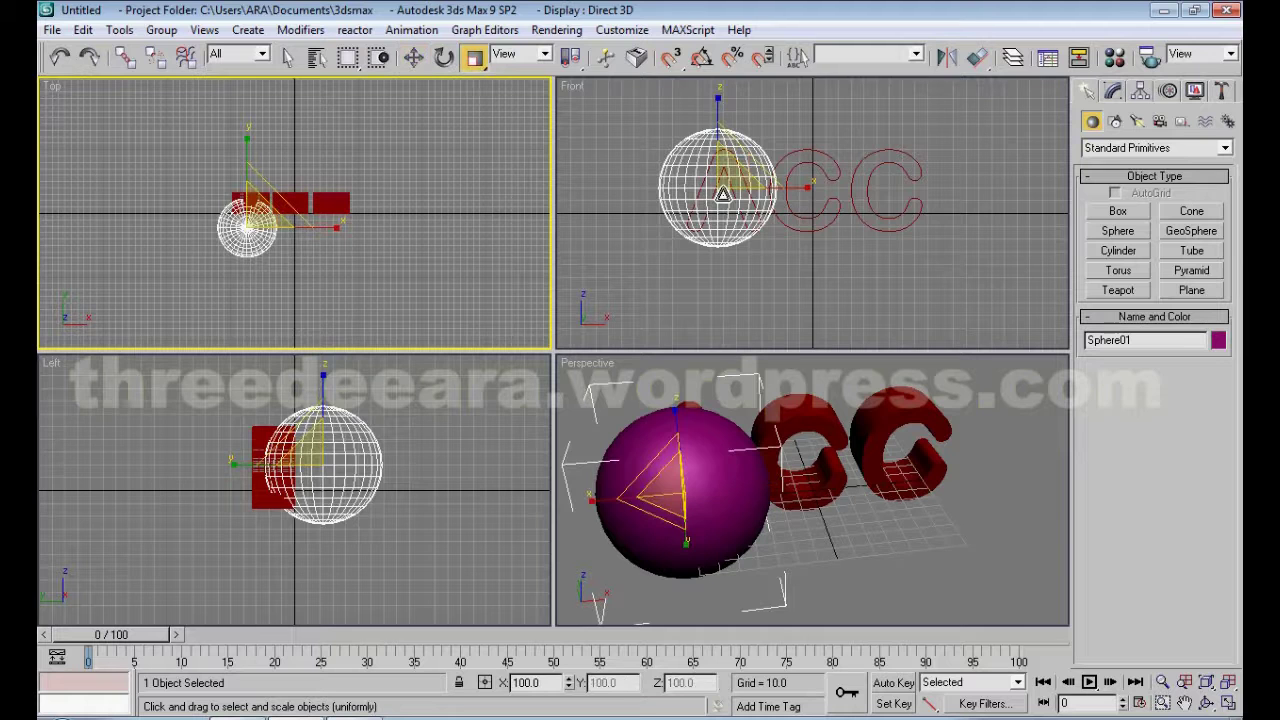
left_click_drag(722, 190, 692, 315)
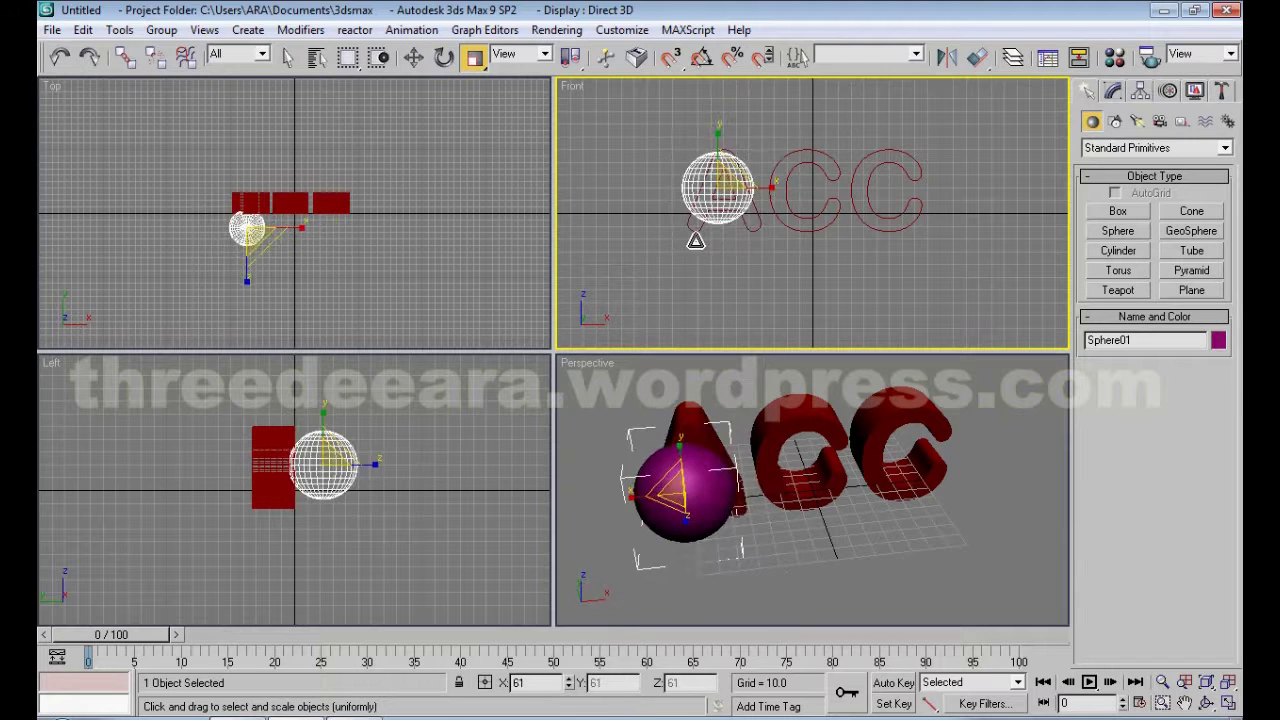
left_click(413, 57)
left_click_drag(752, 163, 749, 141)
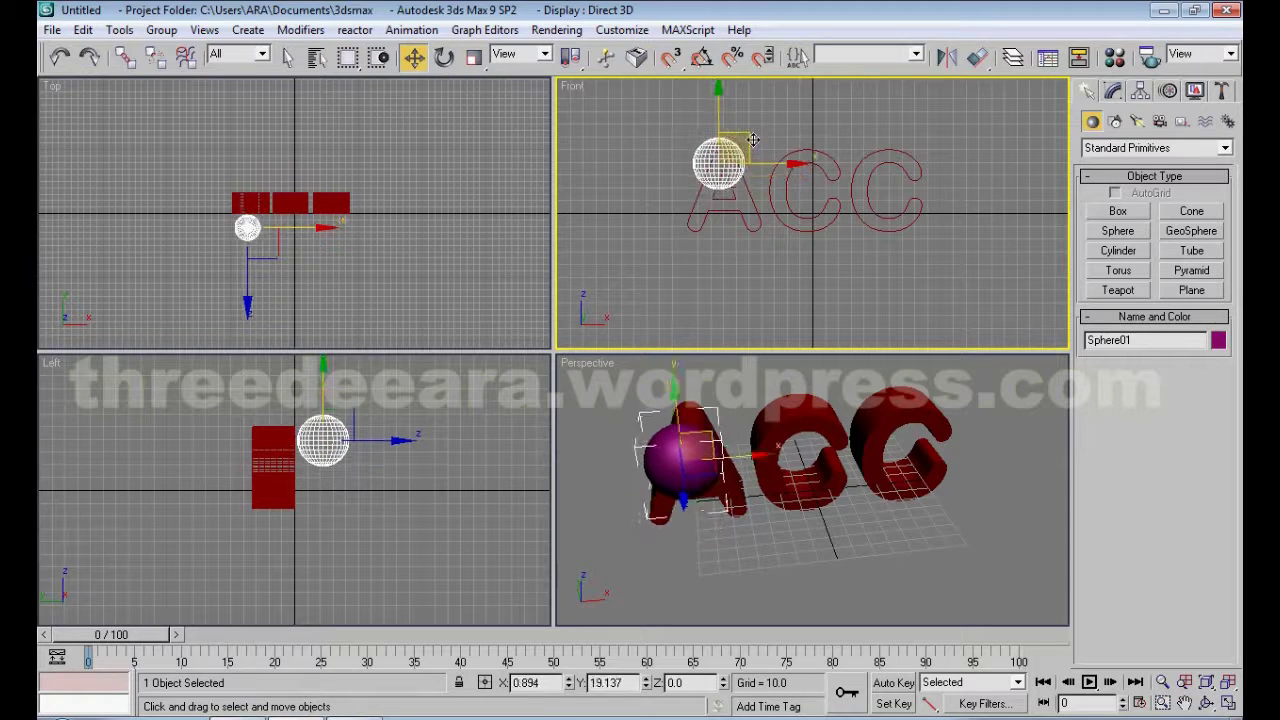
Rescale the sphere to about 57% and push it into the letter's thickness in the Top view
left_click(474, 57)
left_click_drag(712, 160, 667, 221)
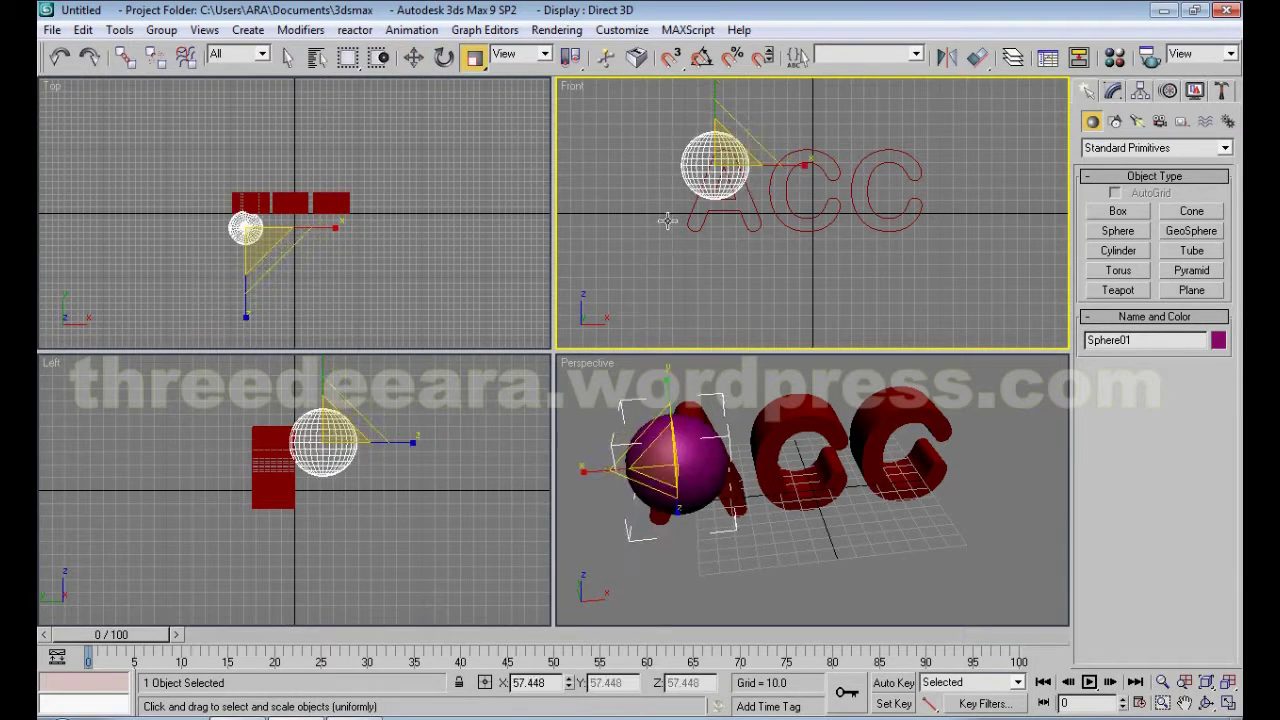
key("w")
left_click(245, 162)
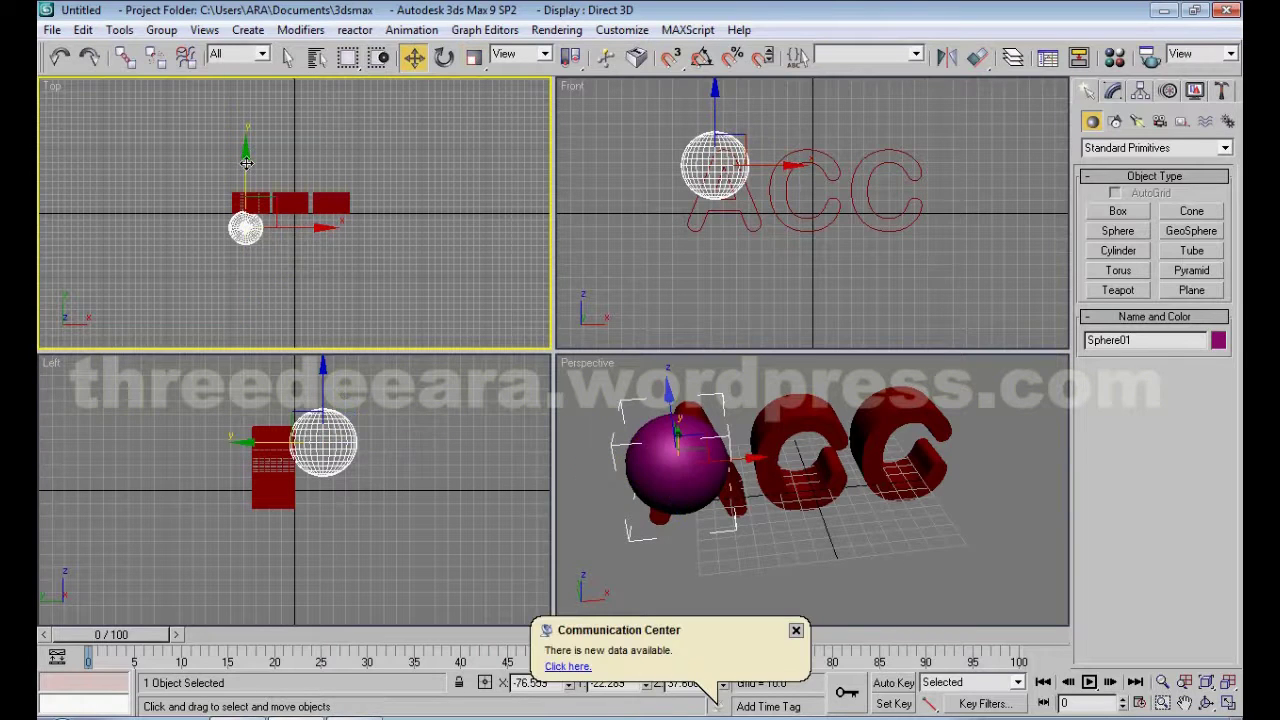
left_click_drag(246, 162, 246, 148)
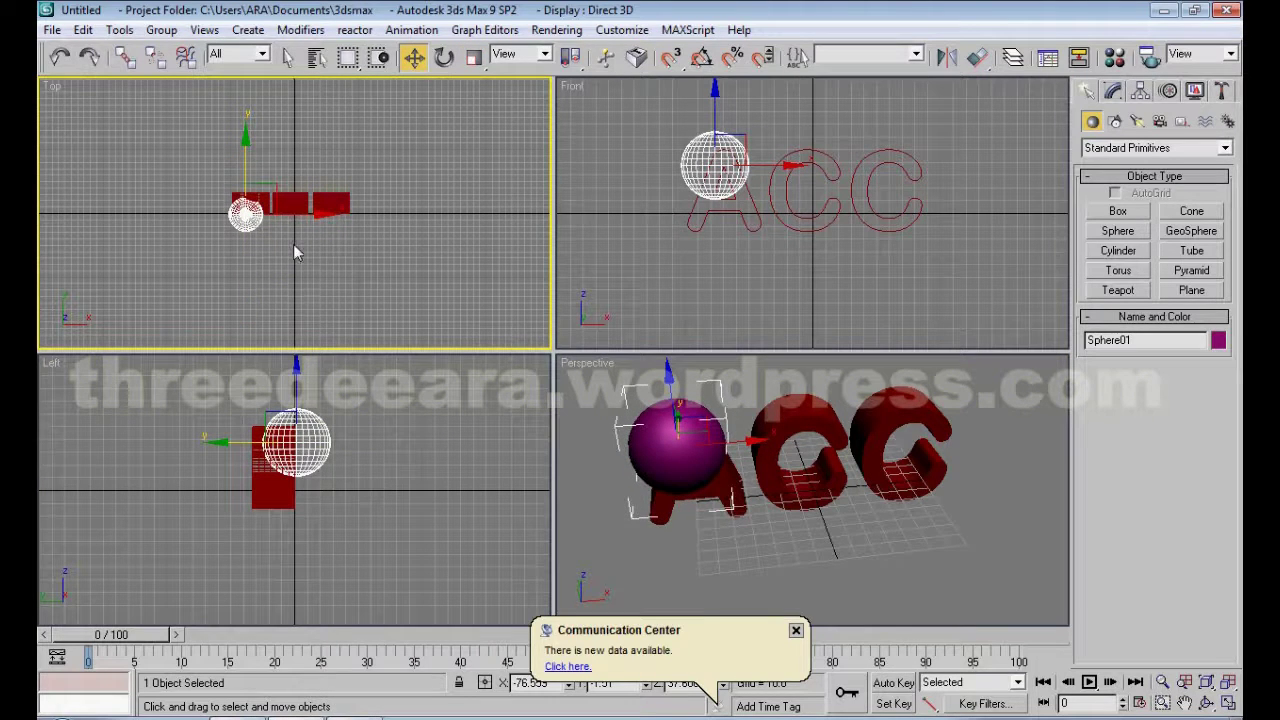
right_click(310, 212)
left_click(375, 228)
left_click(319, 216)
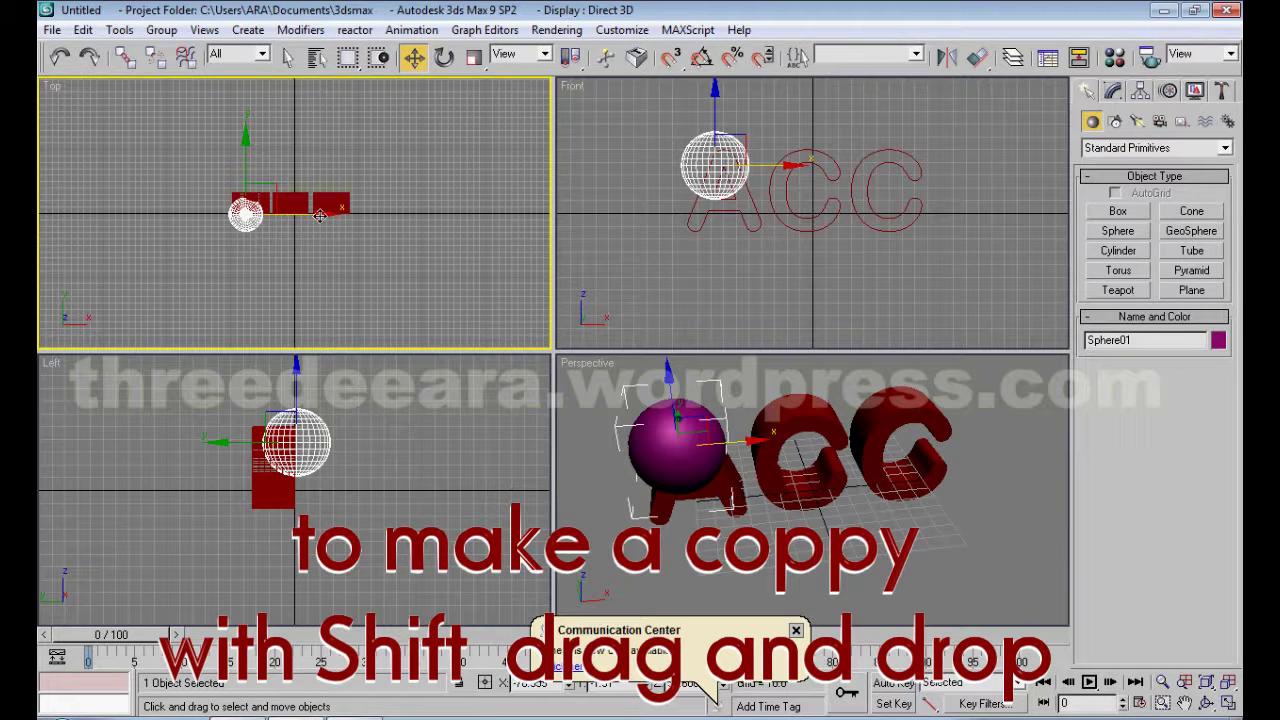
Clone the sphere as Sphere02 over the first C and nudge it into place
left_click_drag(319, 216, 327, 218, "shift")
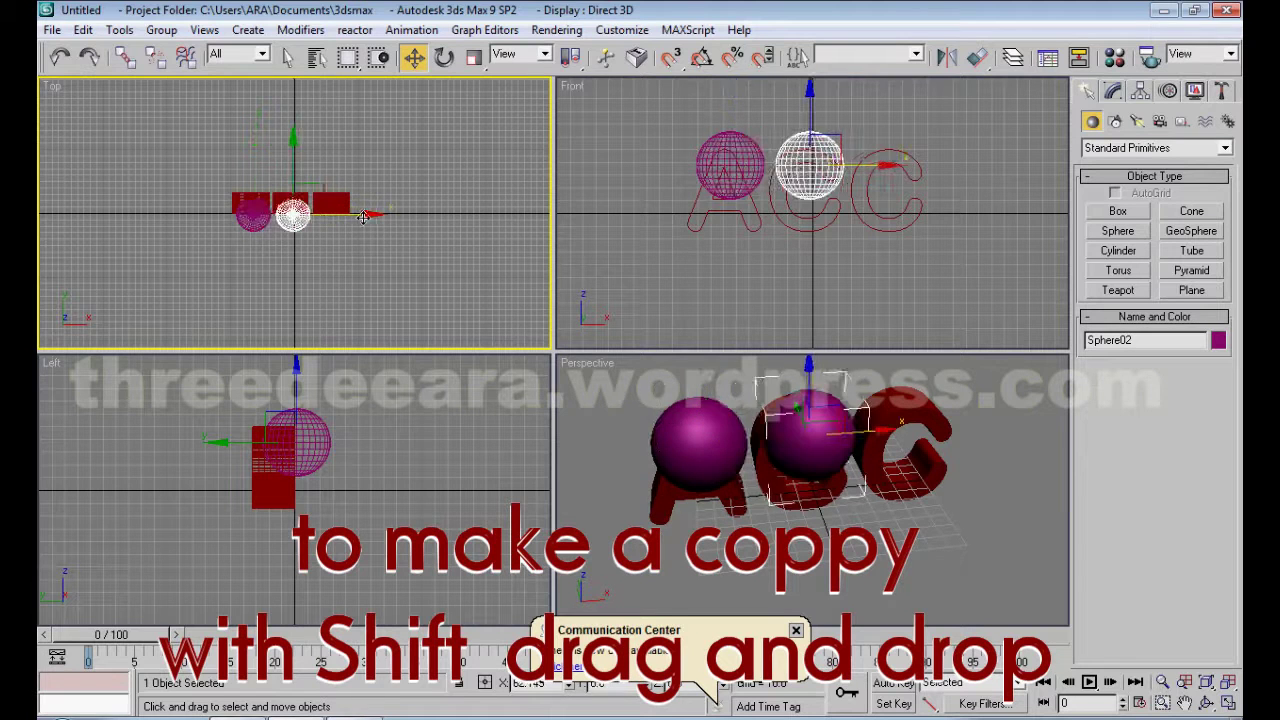
left_click_drag(323, 216, 472, 229, "shift")
left_click(669, 443)
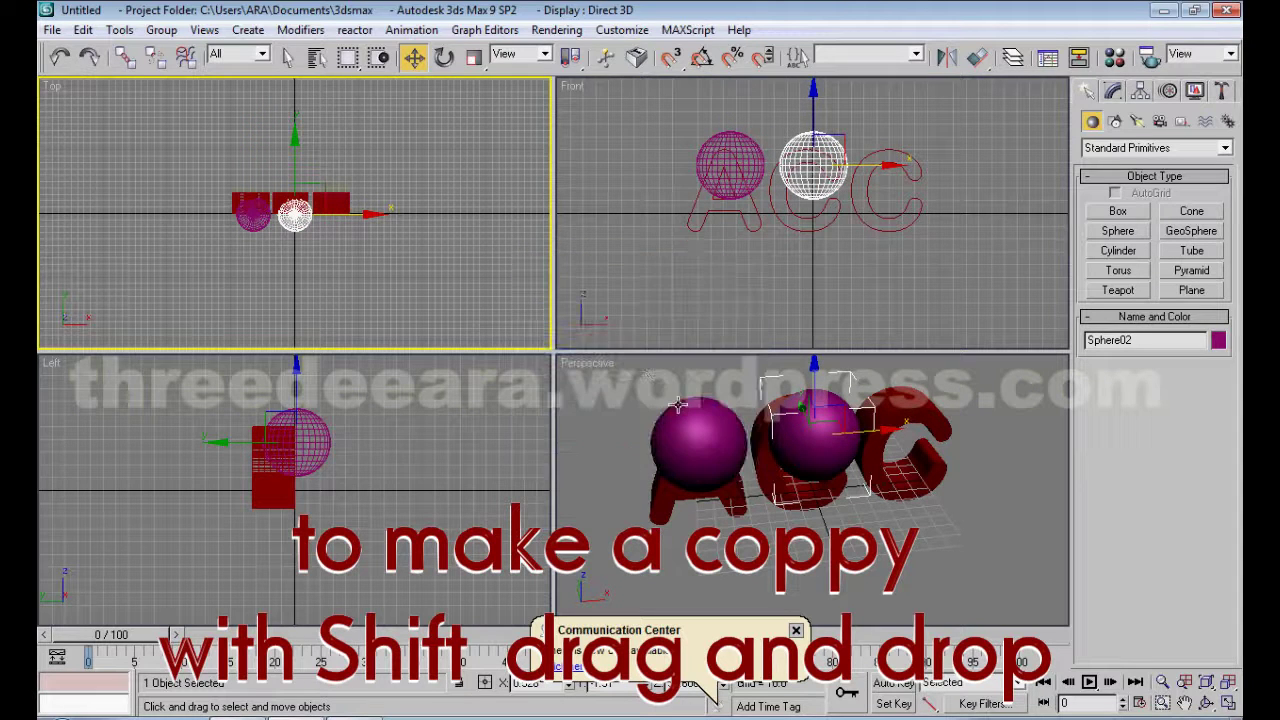
left_click(838, 160)
left_click_drag(843, 157, 849, 145)
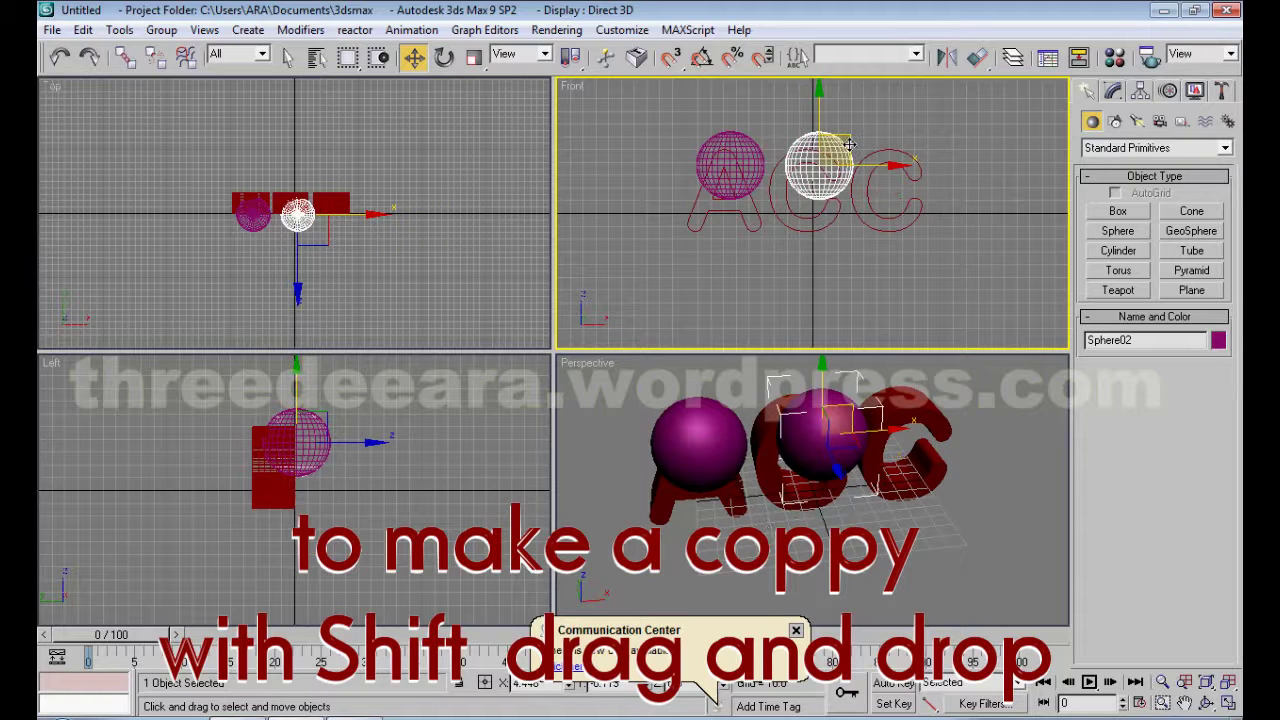
Clone another sphere, Sphere03, and move it down onto the last C
right_click(364, 233)
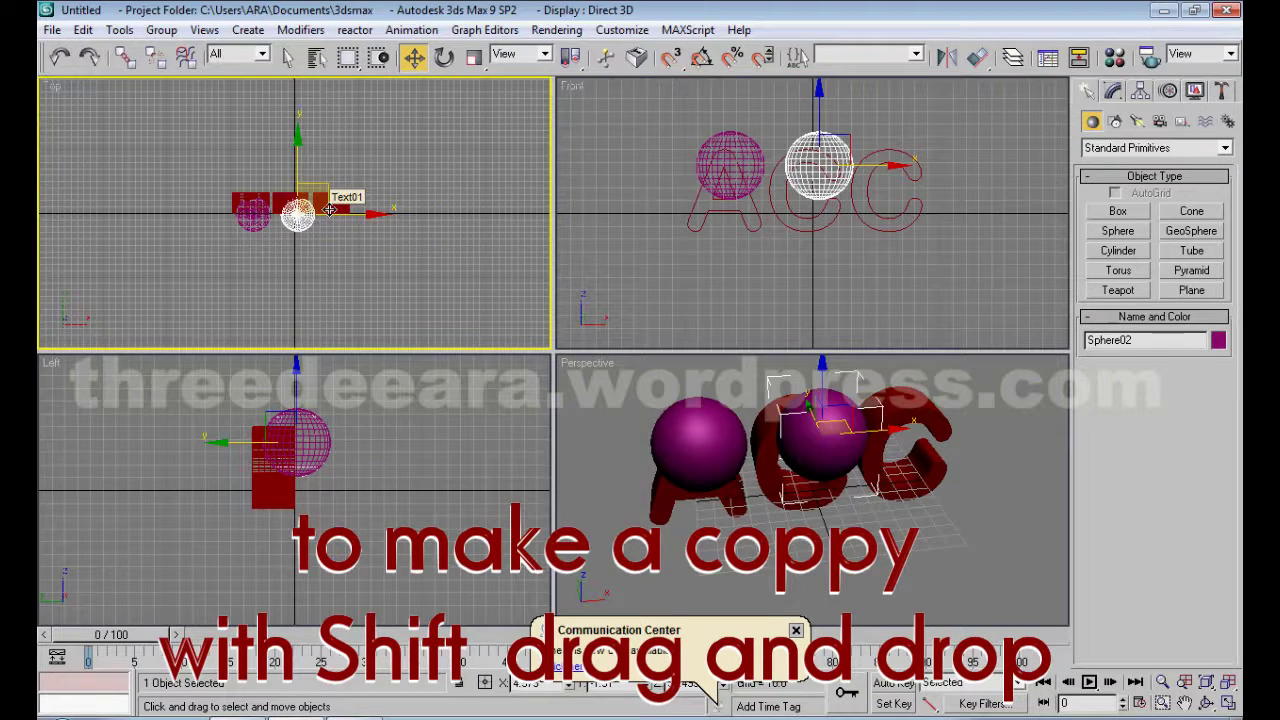
left_click_drag(330, 210, 361, 231, "shift")
left_click(655, 440)
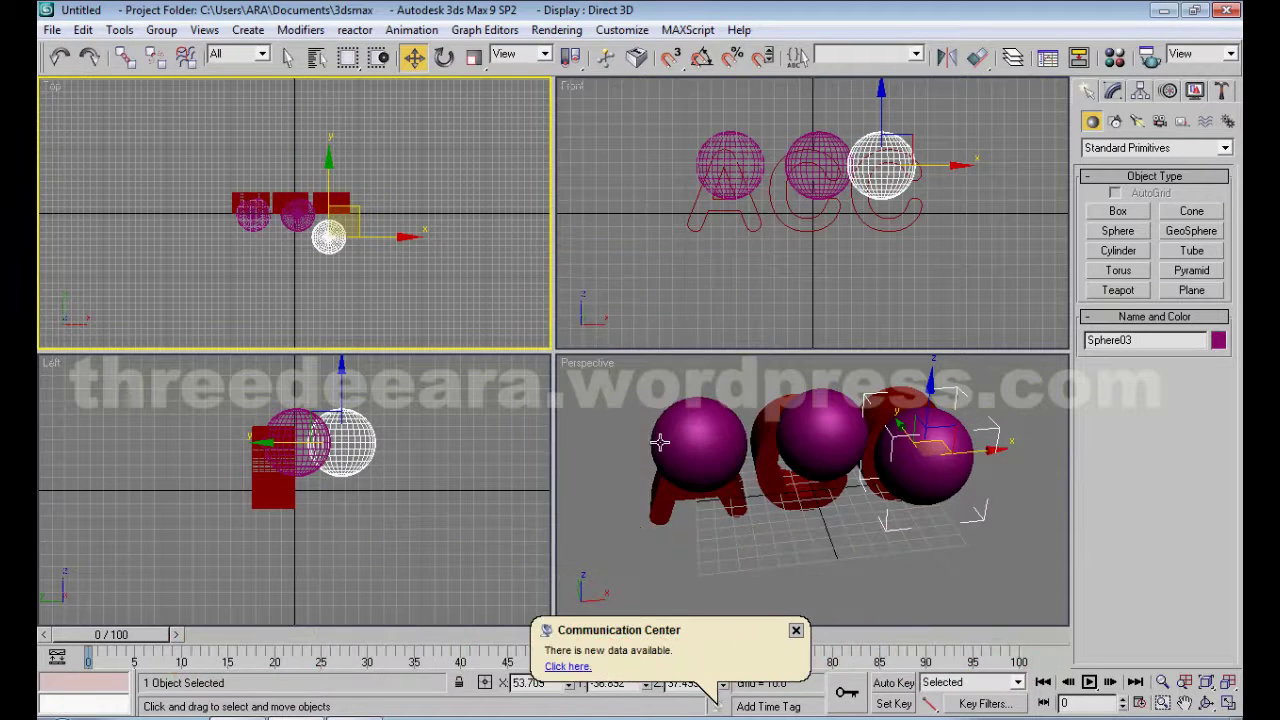
left_click_drag(926, 160, 886, 200)
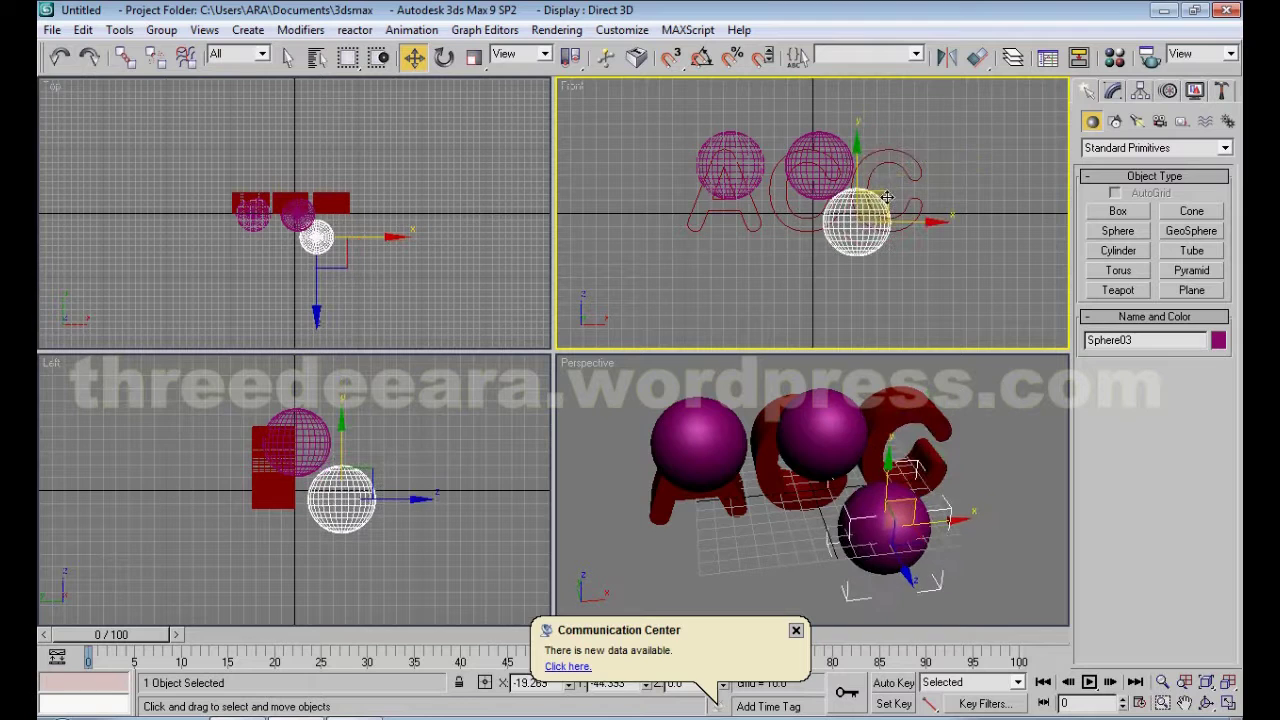
Fine-tune the middle and last spheres so they line up with the letters
left_click(988, 216)
left_click(845, 157)
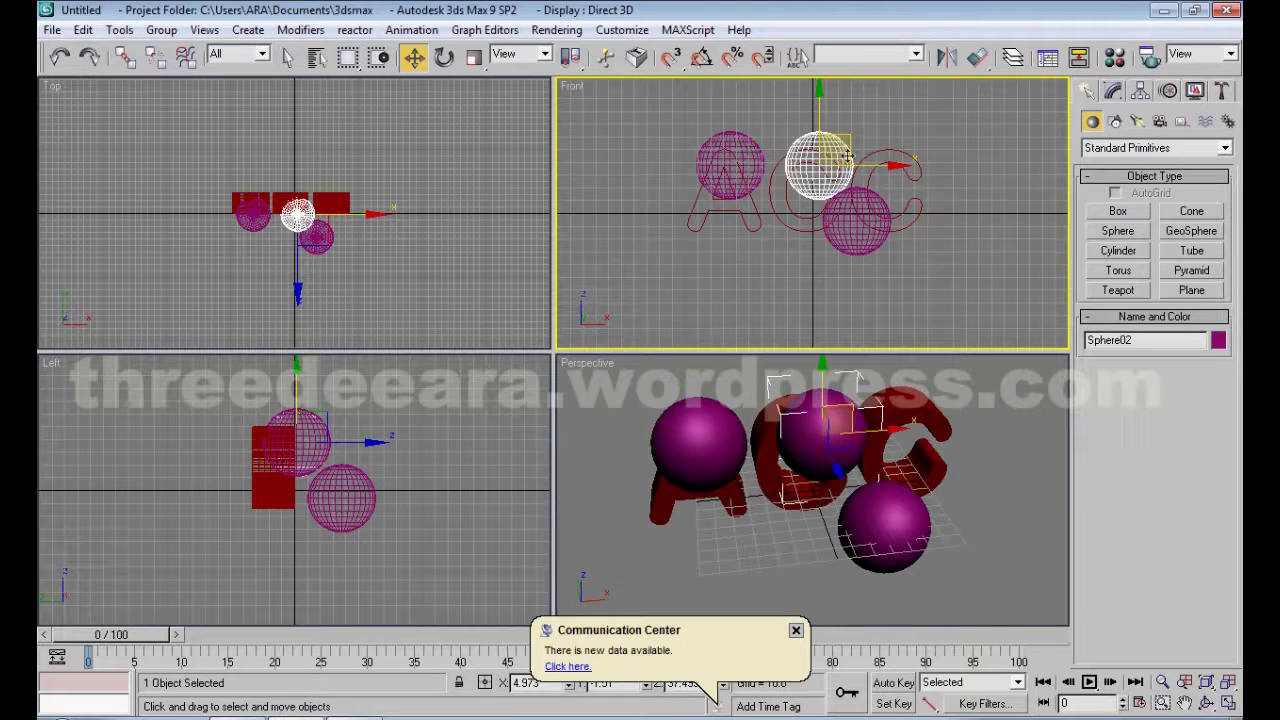
left_click_drag(853, 157, 845, 157)
left_click(316, 237)
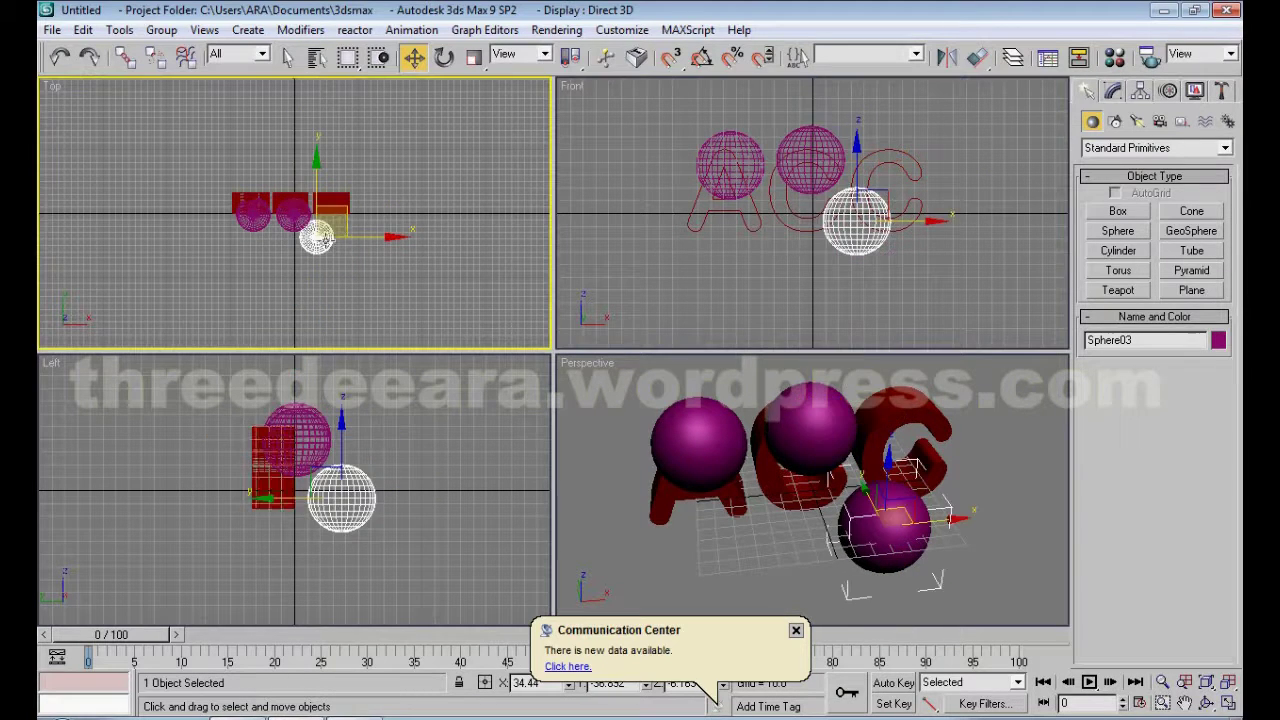
left_click_drag(343, 209, 343, 188)
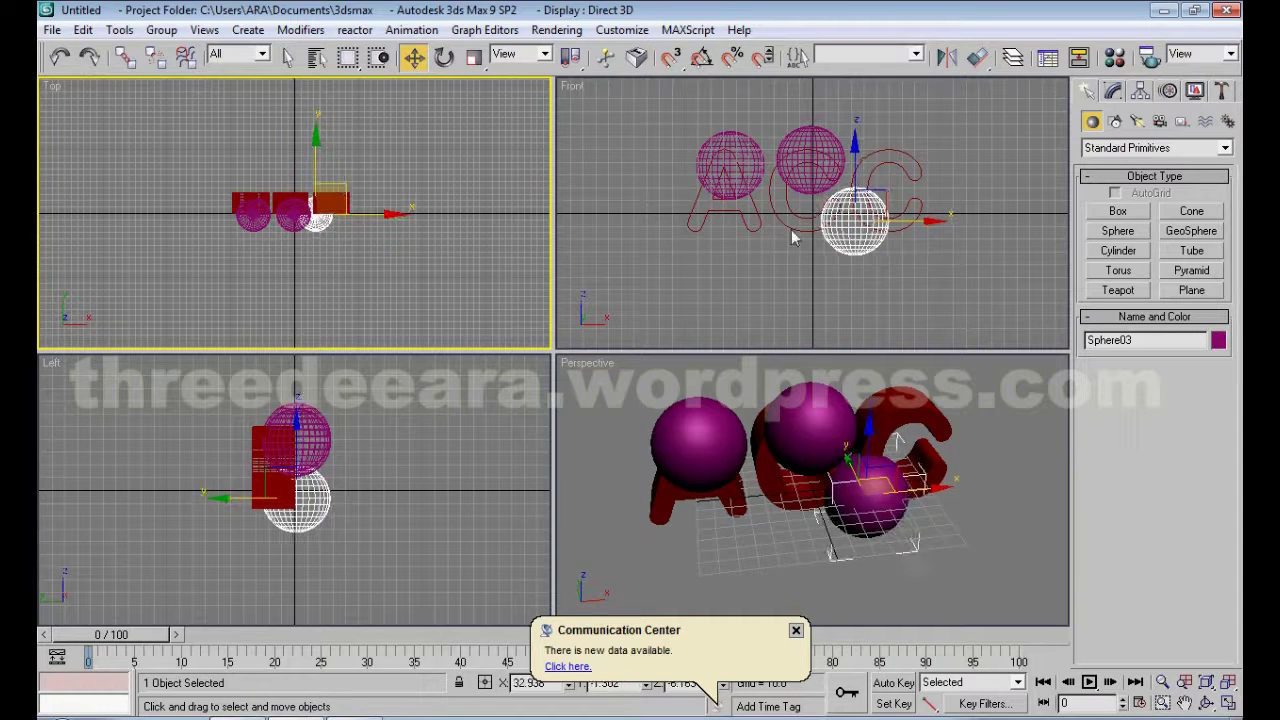
left_click(970, 293)
Select Text01 and start a ProBoolean compound object on it
left_click(753, 224)
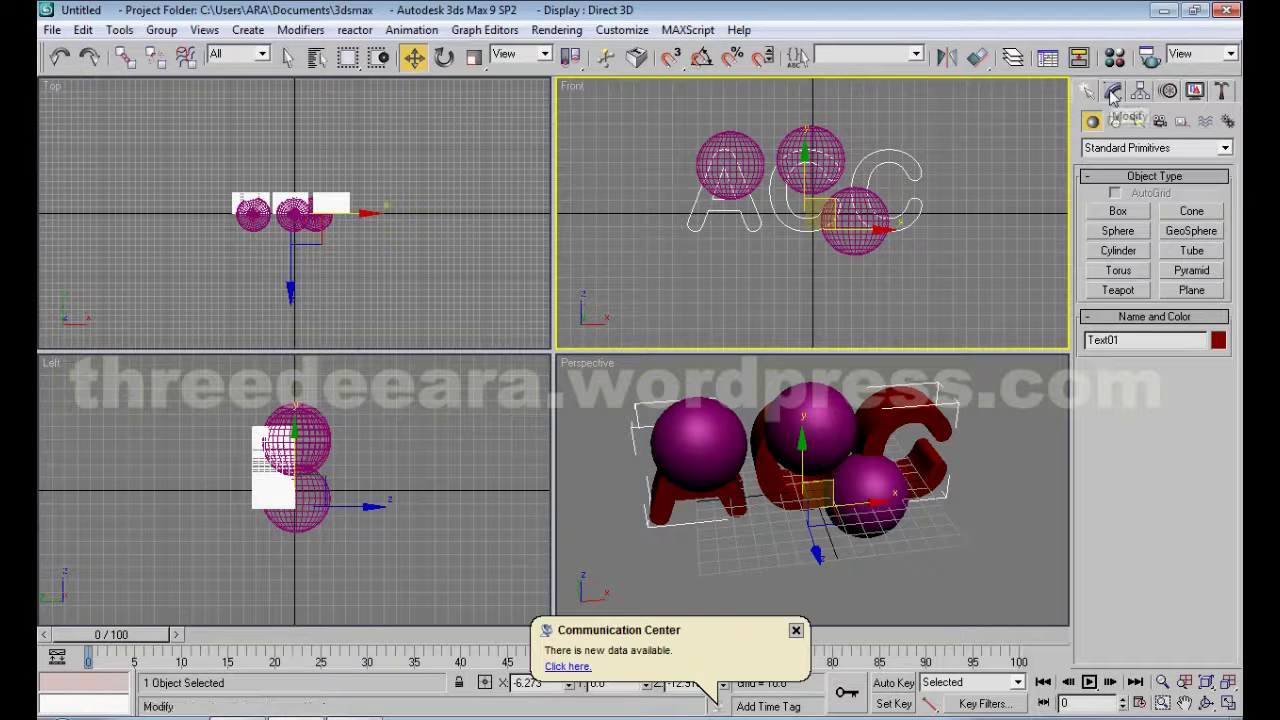
left_click(1125, 150)
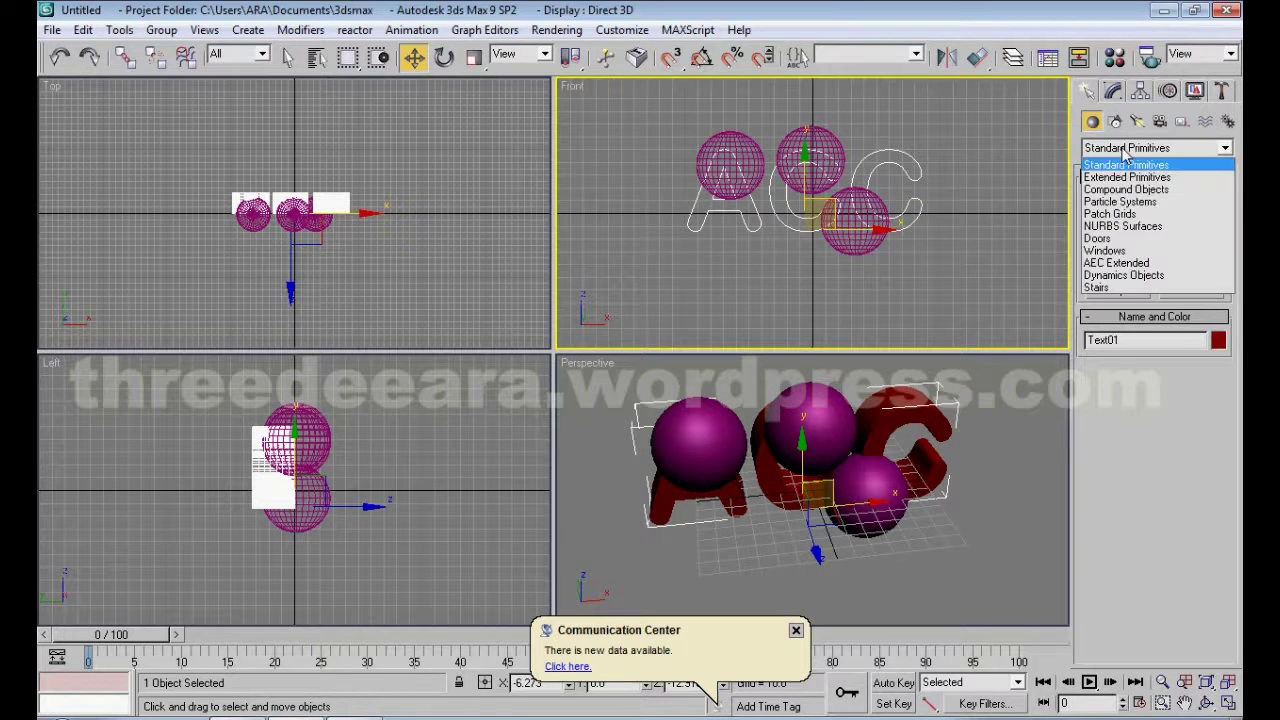
left_click(1126, 190)
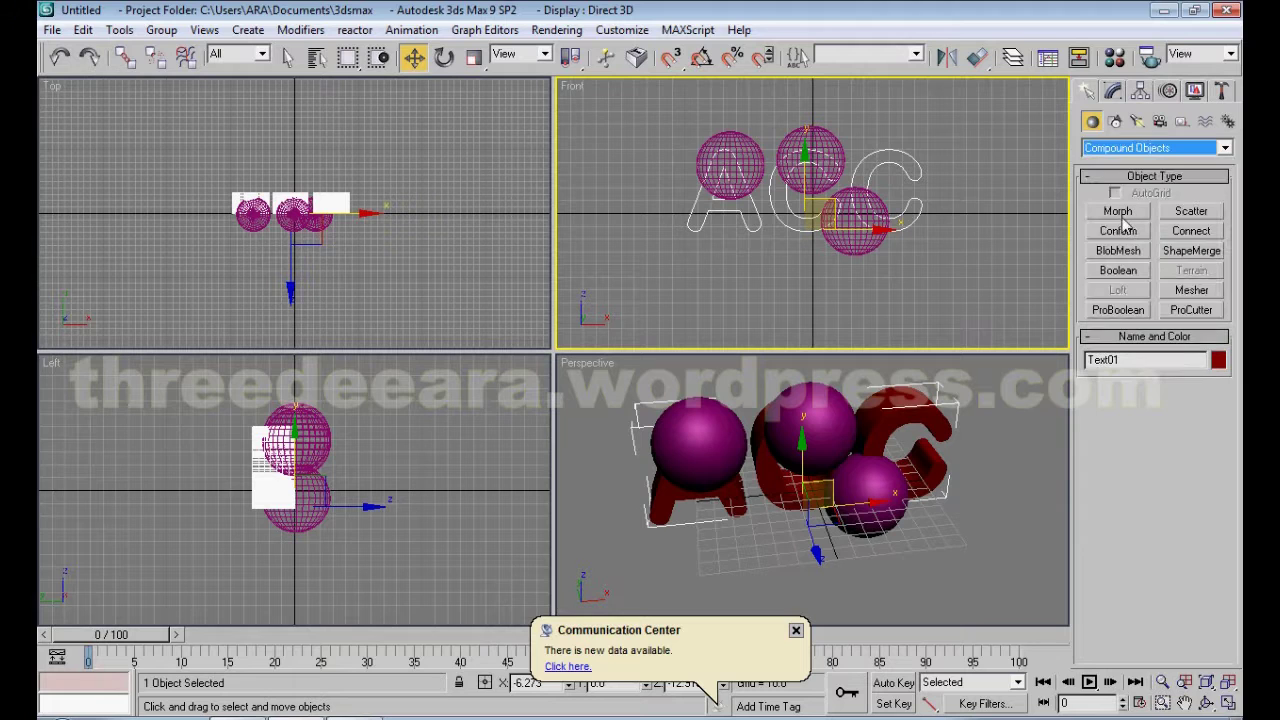
left_click(1122, 274)
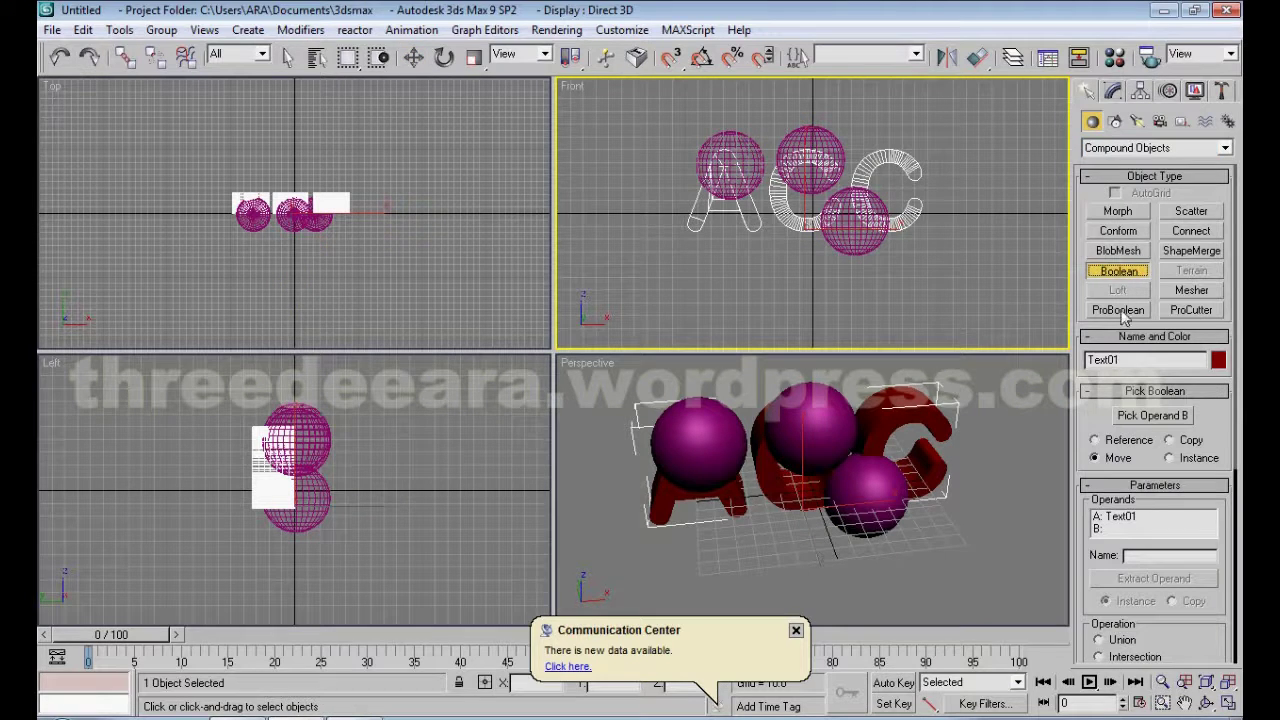
left_click(1122, 311)
Subtract the three spheres from the A and both C letters, then orbit the Perspective view
left_click(1153, 411)
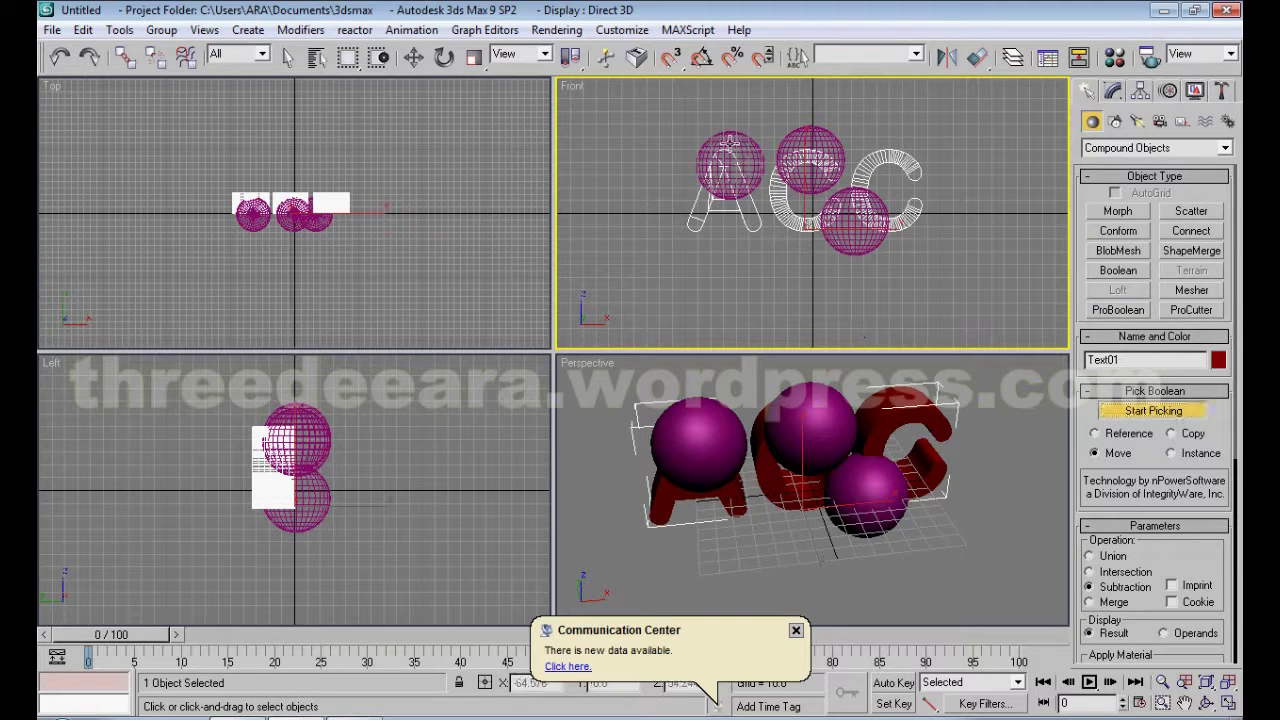
left_click(729, 143)
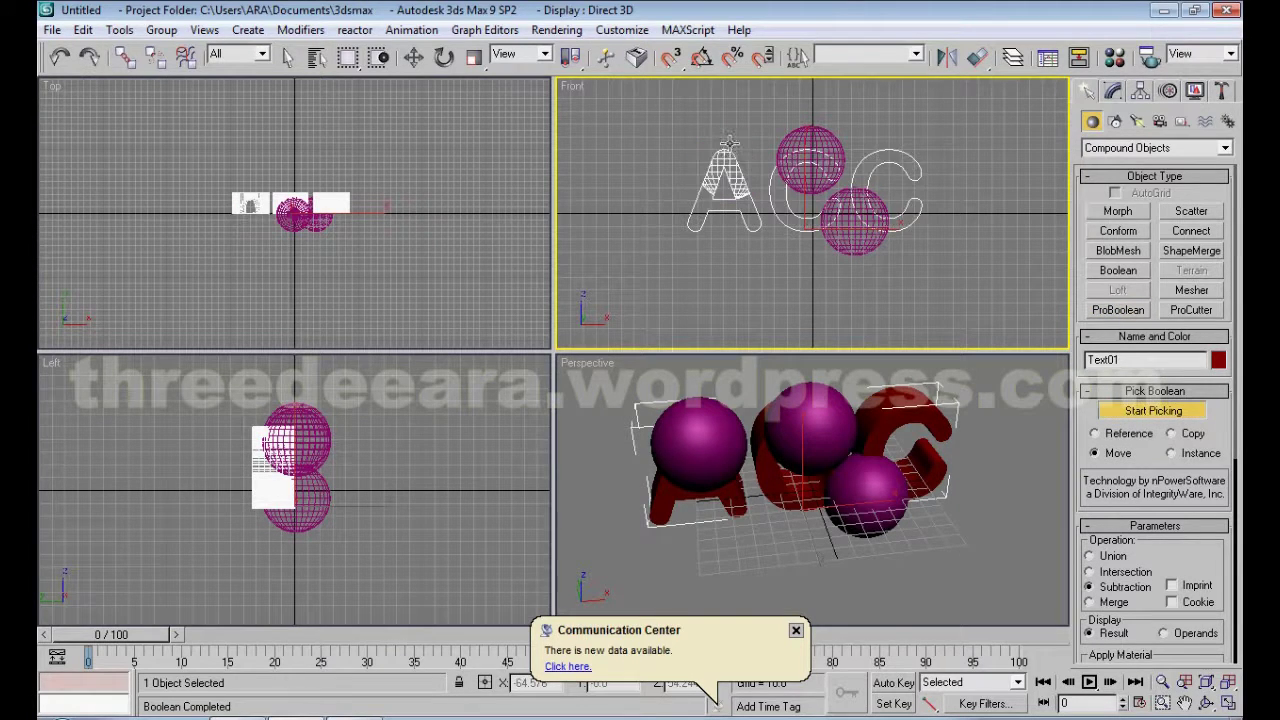
left_click(811, 145)
left_click(845, 234)
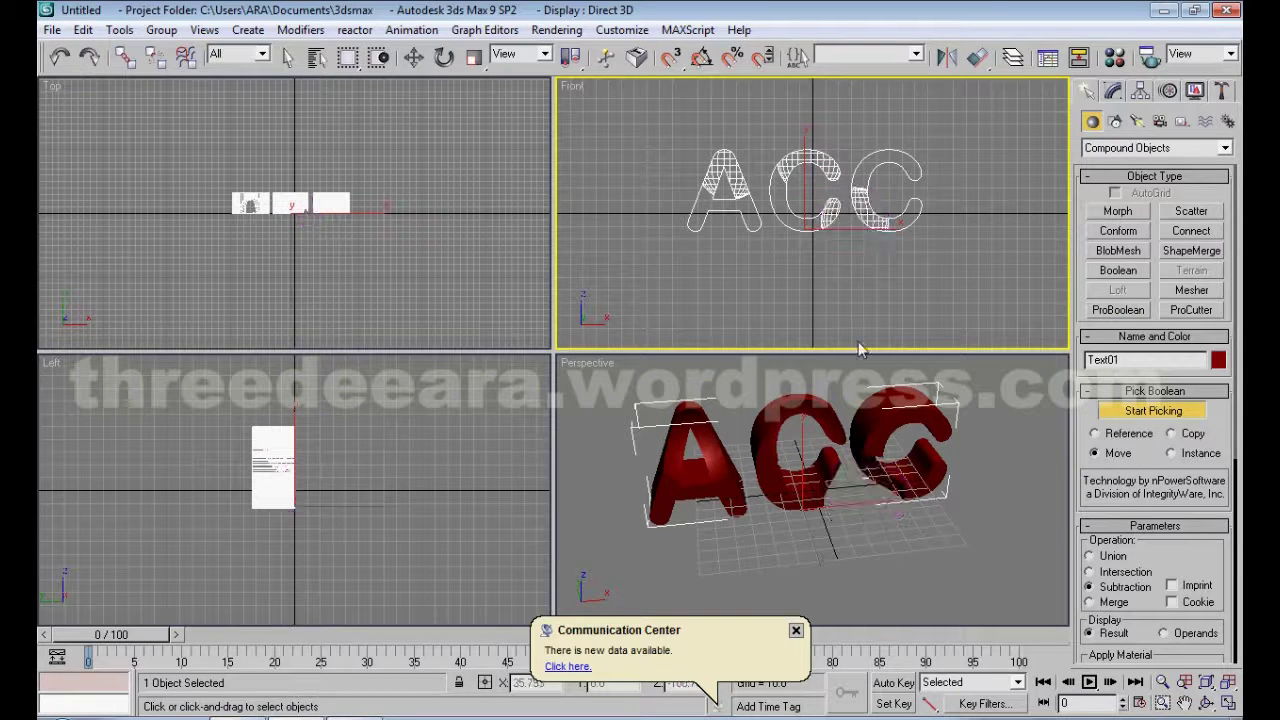
left_click(1205, 705)
mouse_move(800, 480)
left_mouse_down()
mouse_move(934, 450)
mouse_move(1000, 503)
mouse_move(1000, 534)
mouse_move(957, 534)
mouse_move(848, 500)
mouse_move(700, 418)
mouse_move(702, 500)
mouse_move(780, 560)
mouse_move(877, 580)
mouse_move(837, 531)
left_mouse_up()
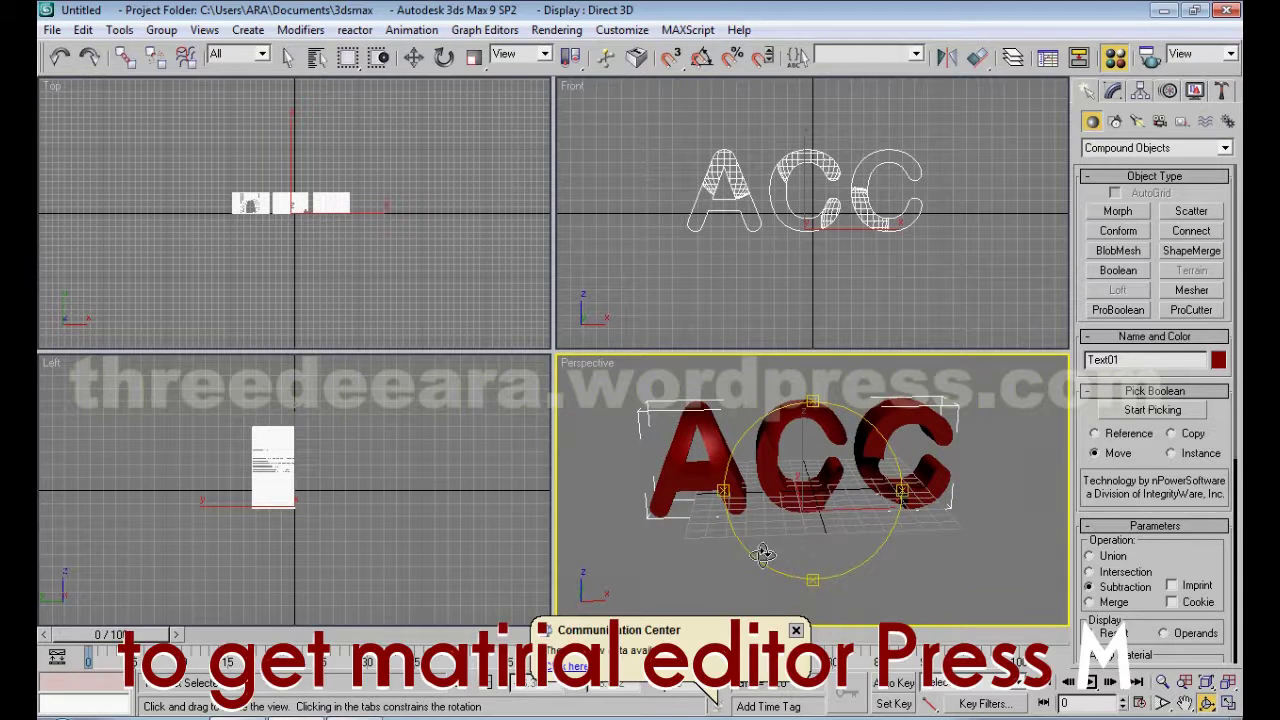
Load the Wood_Old library material into the first slot and assign it to the ACC text
key("m")
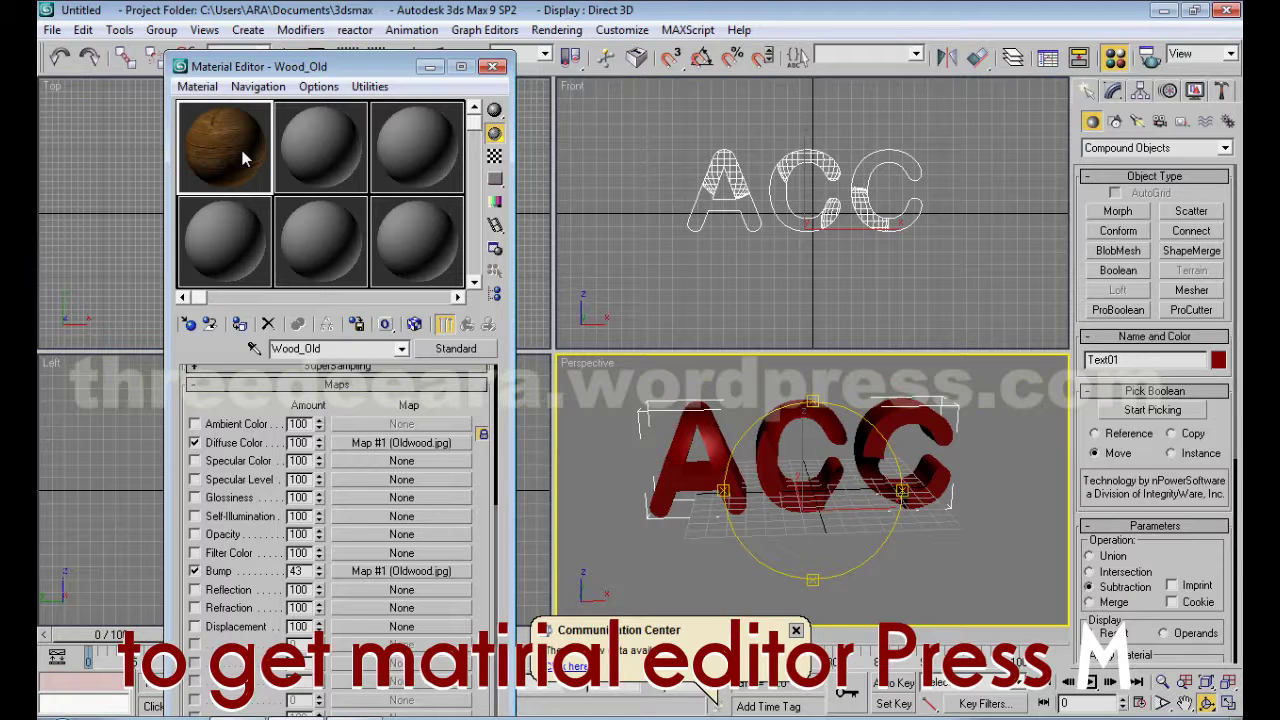
left_click(362, 325)
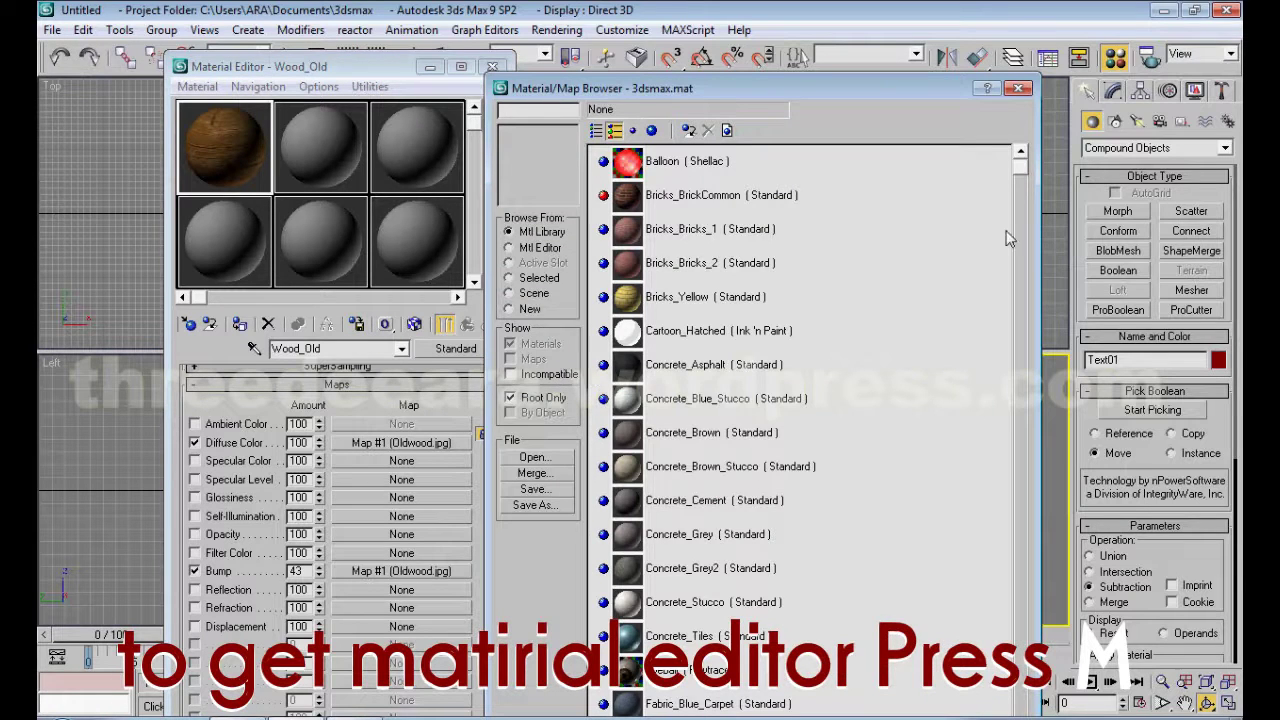
left_click(633, 131)
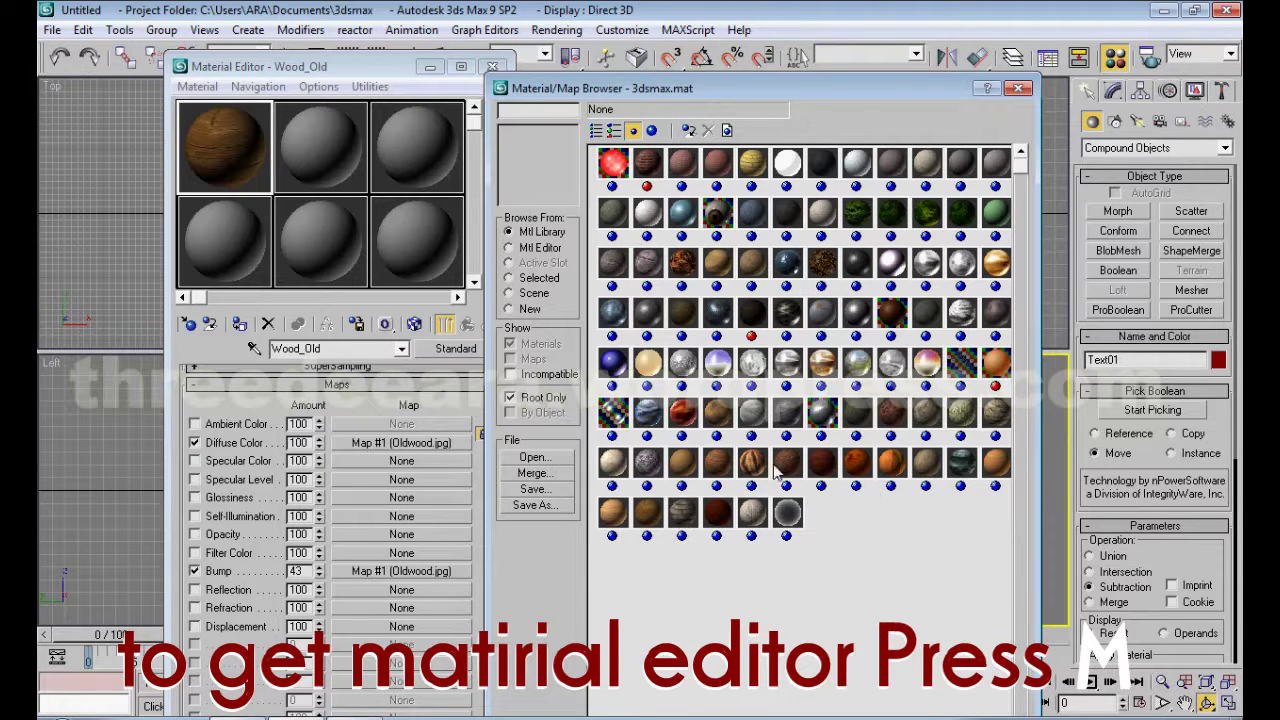
left_click(650, 516)
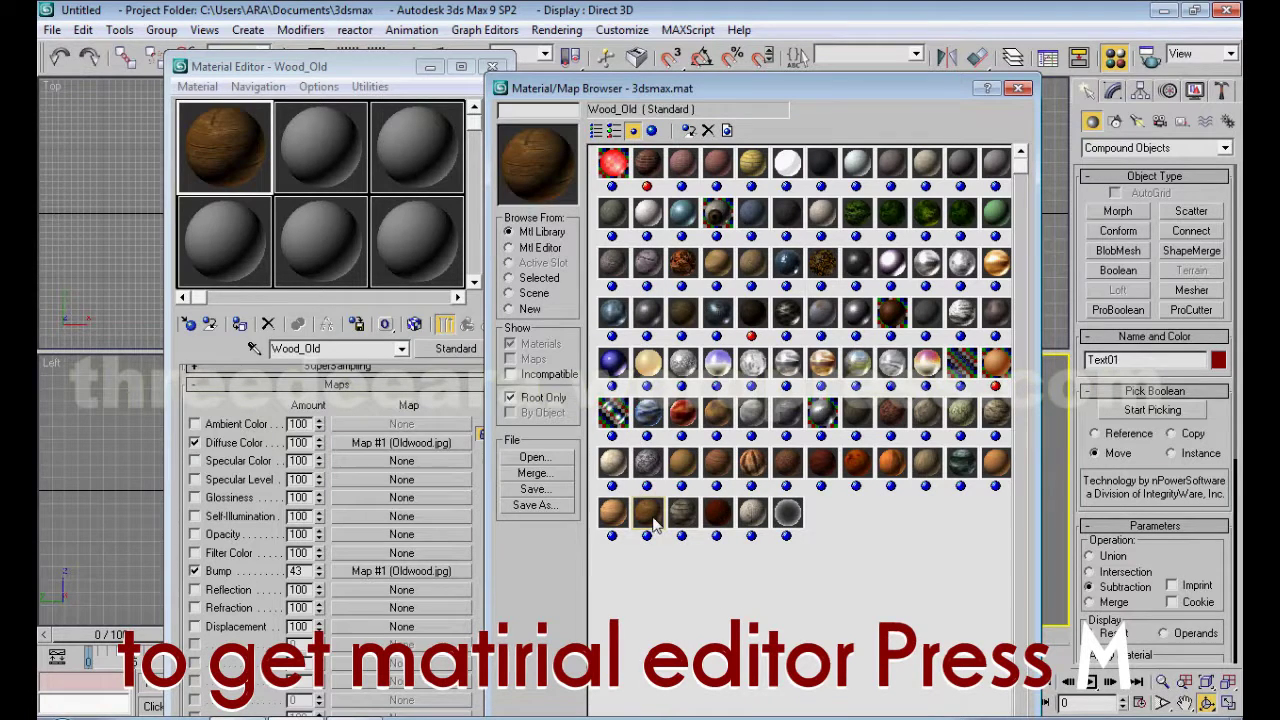
left_click_drag(650, 516, 208, 110)
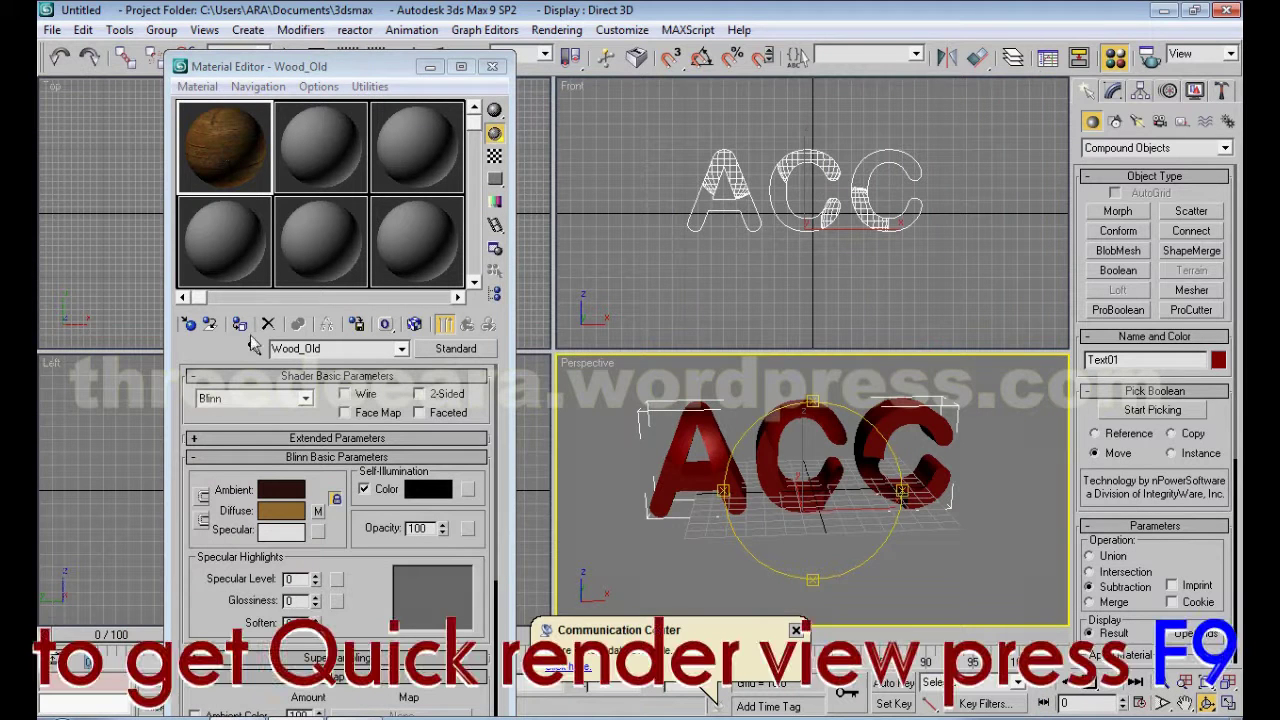
left_click(237, 325)
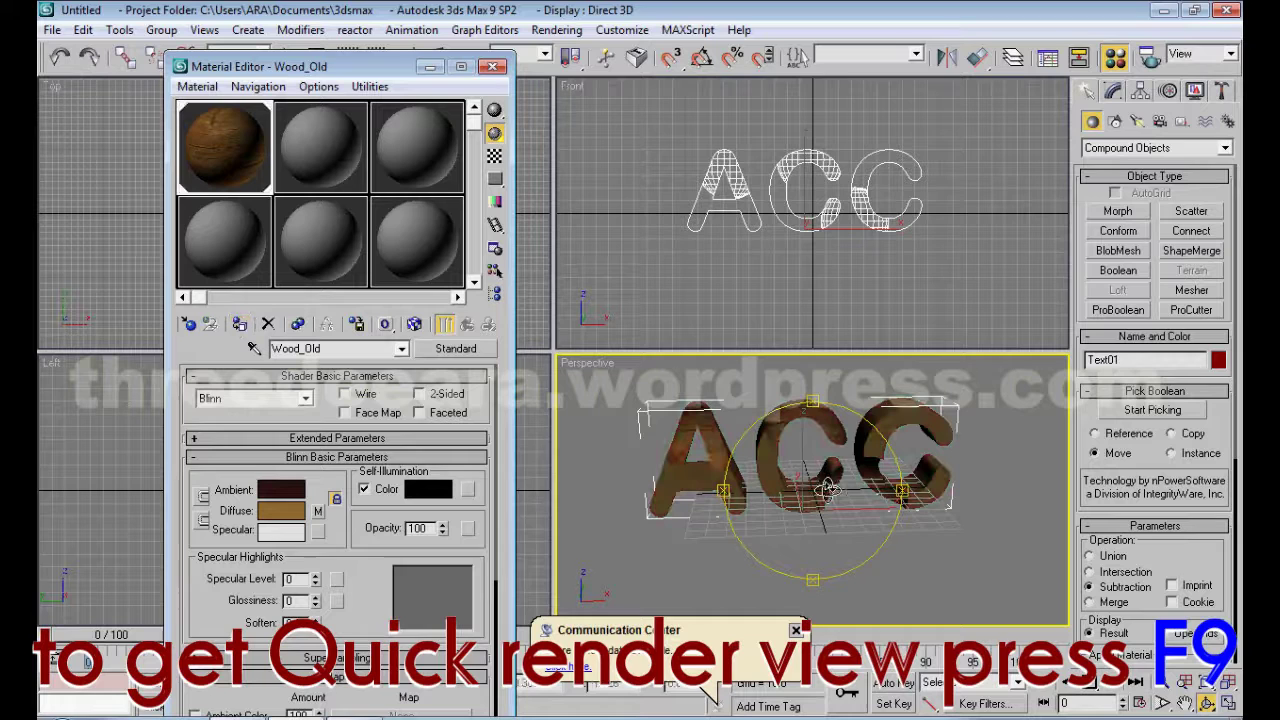
Render the Perspective view to preview the wooden letters
key("F9")
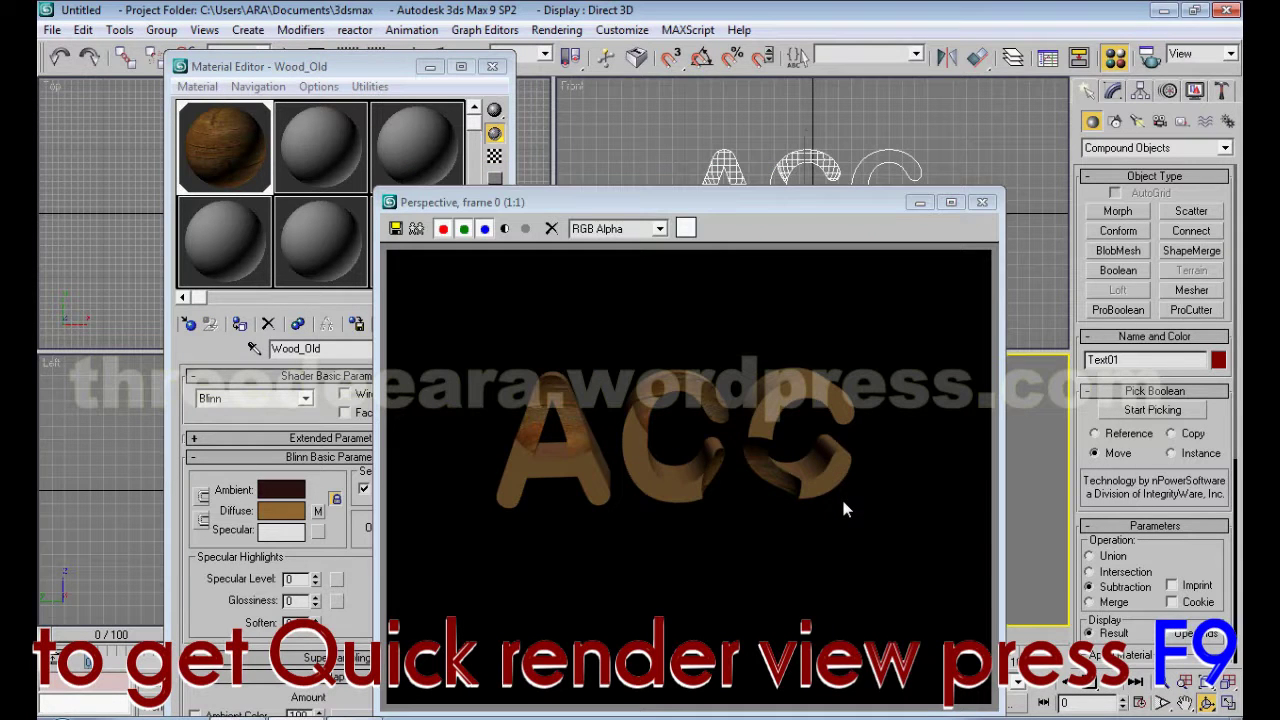
left_click(982, 202)
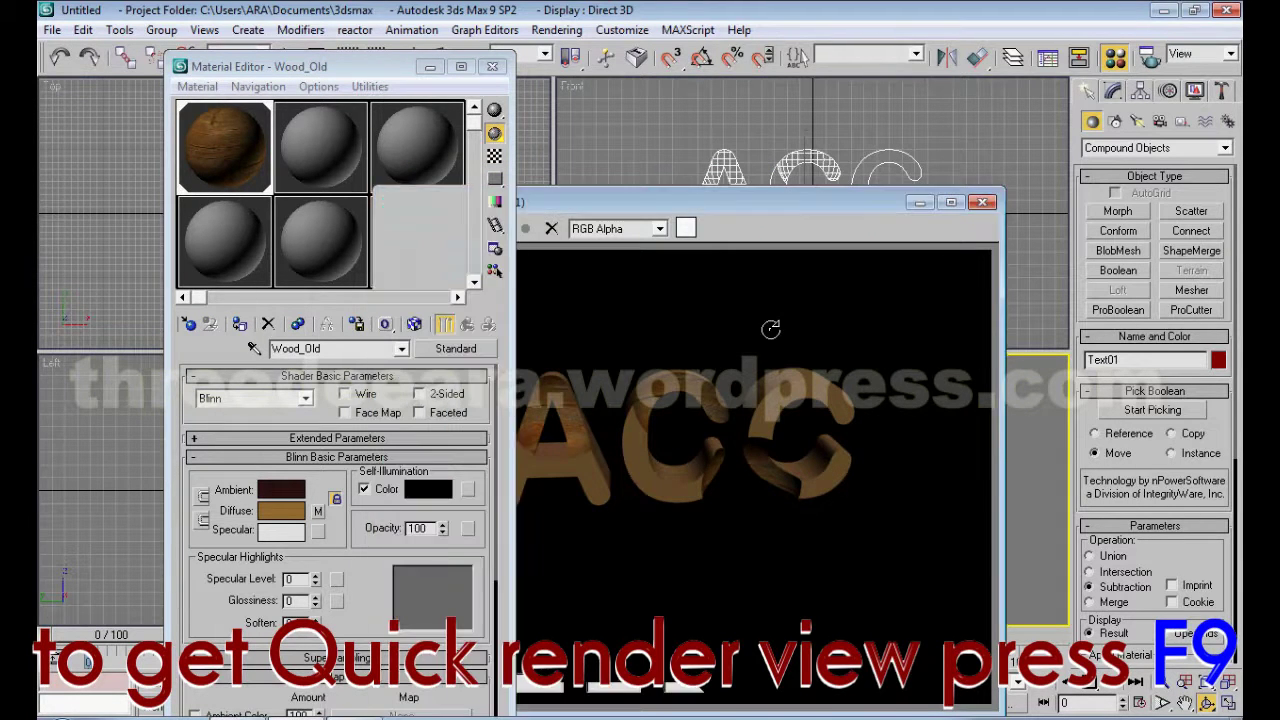
left_click(1113, 91)
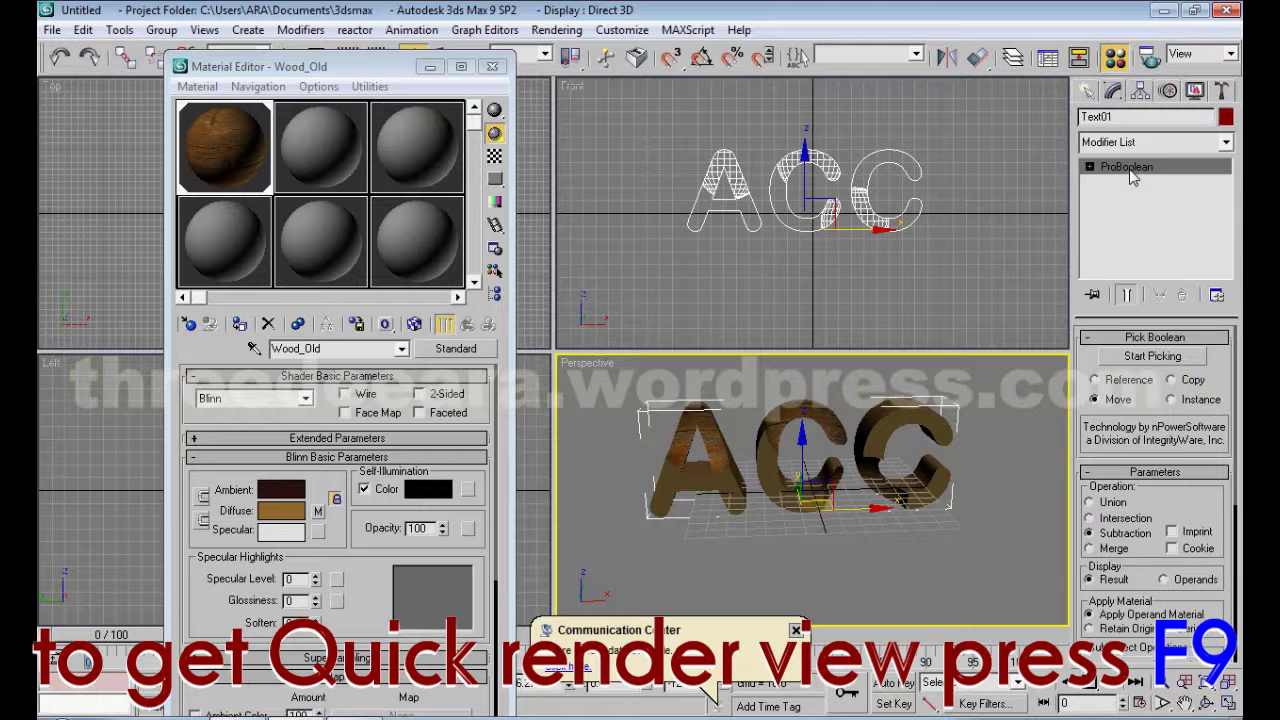
left_click(1155, 144)
Add a UVW Map modifier with Box mapping and render a test image
key("u")
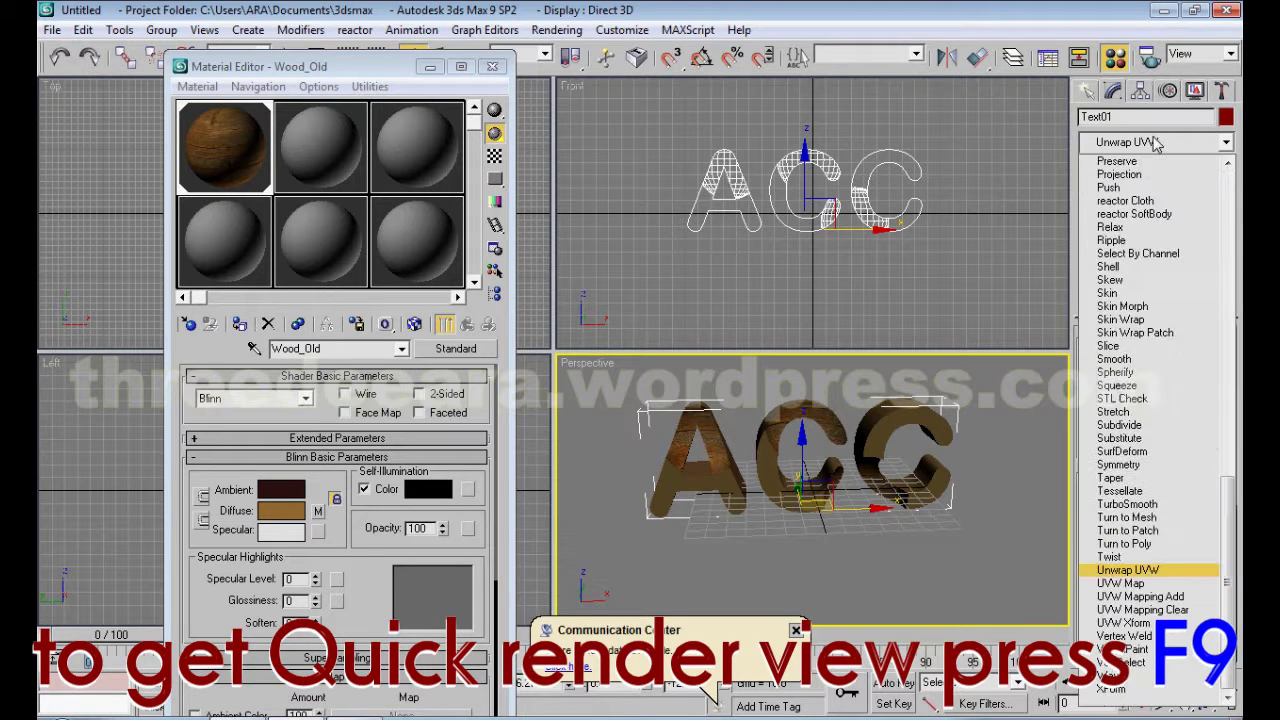
left_click(1118, 585)
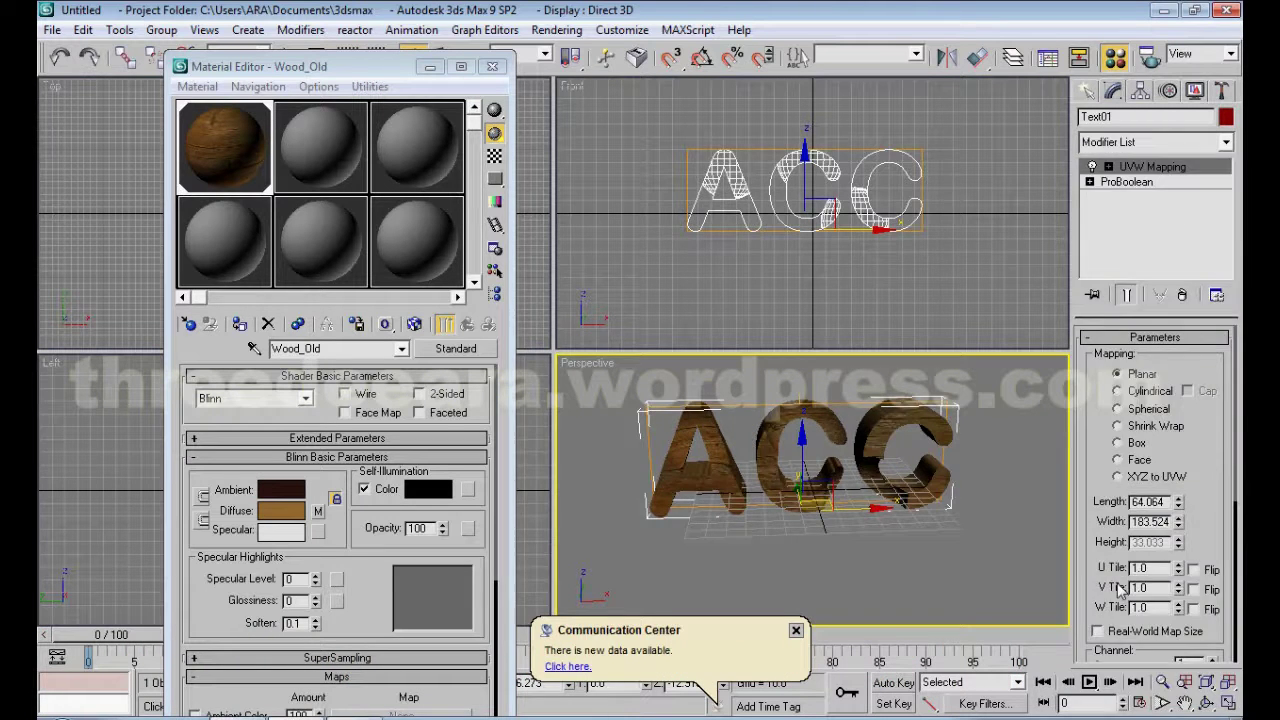
left_click(1135, 444)
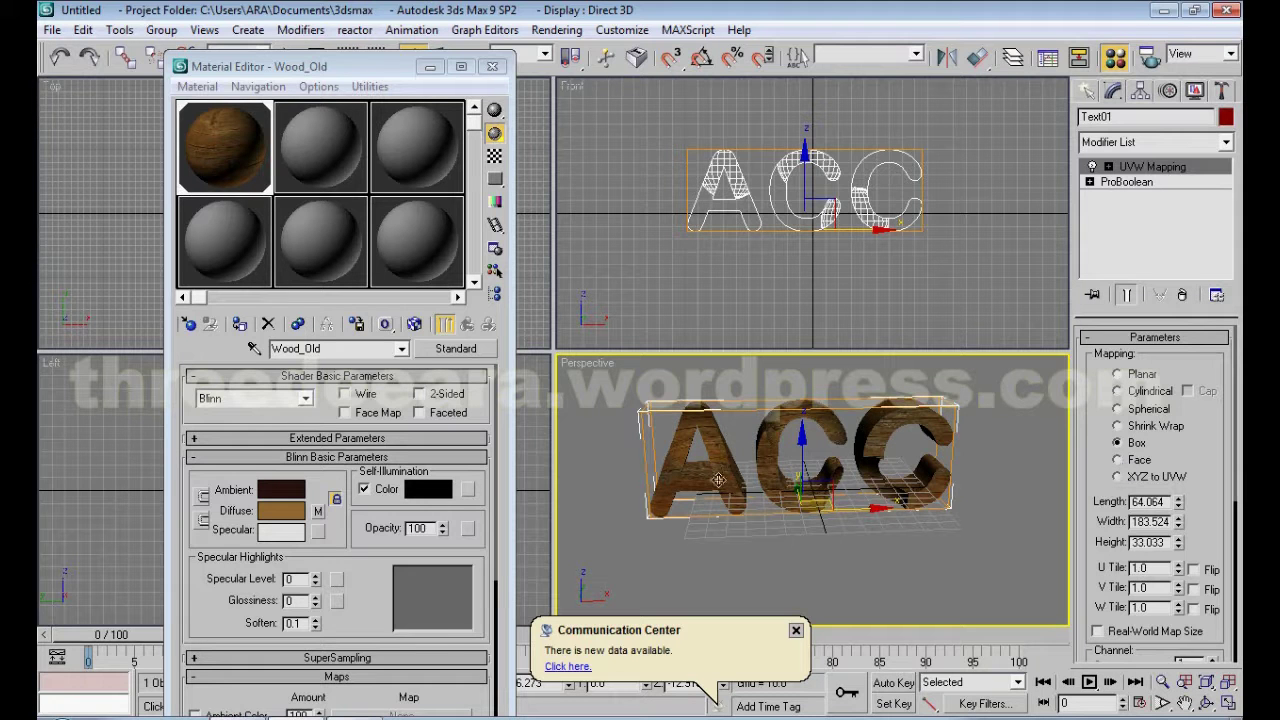
key("shift+q")
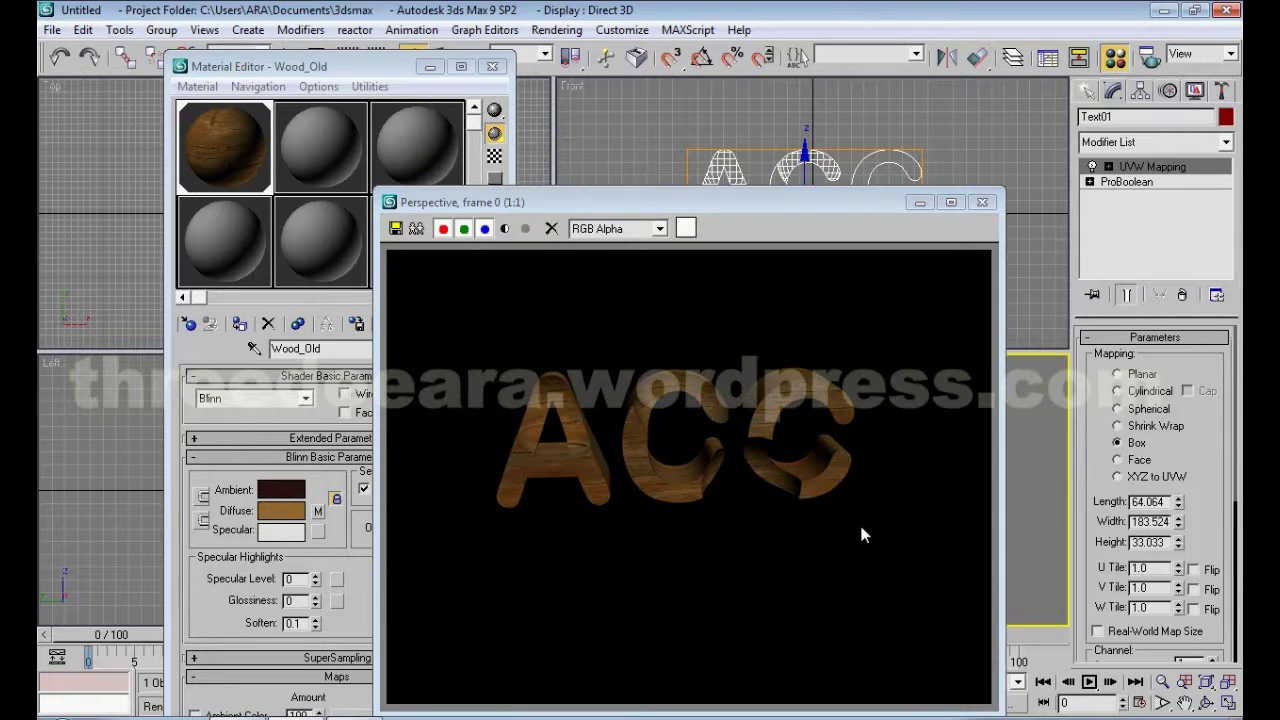
left_click(982, 202)
Orbit the Perspective view edge-on and back to the face, rendering at each angle
left_click(1207, 706)
left_click_drag(805, 495, 833, 486)
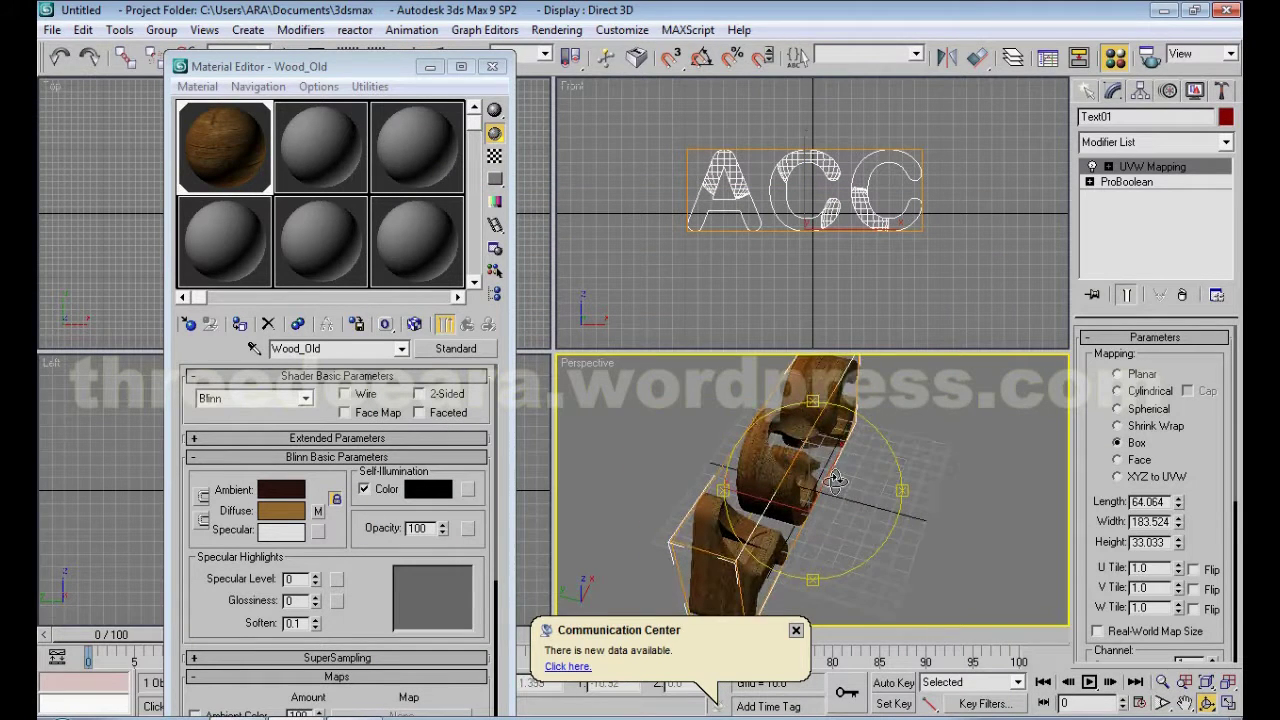
key("shift+q")
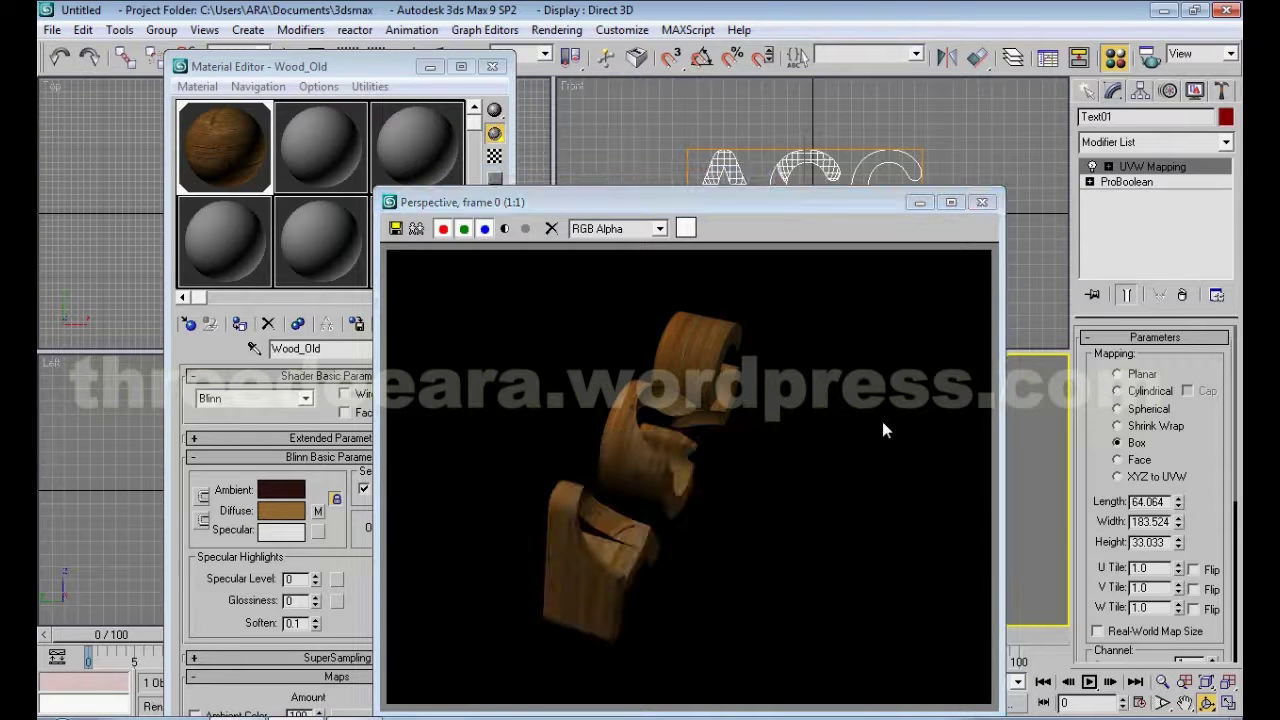
left_click(982, 202)
mouse_move(874, 531)
left_mouse_down()
mouse_move(800, 418)
mouse_move(661, 443)
left_mouse_up()
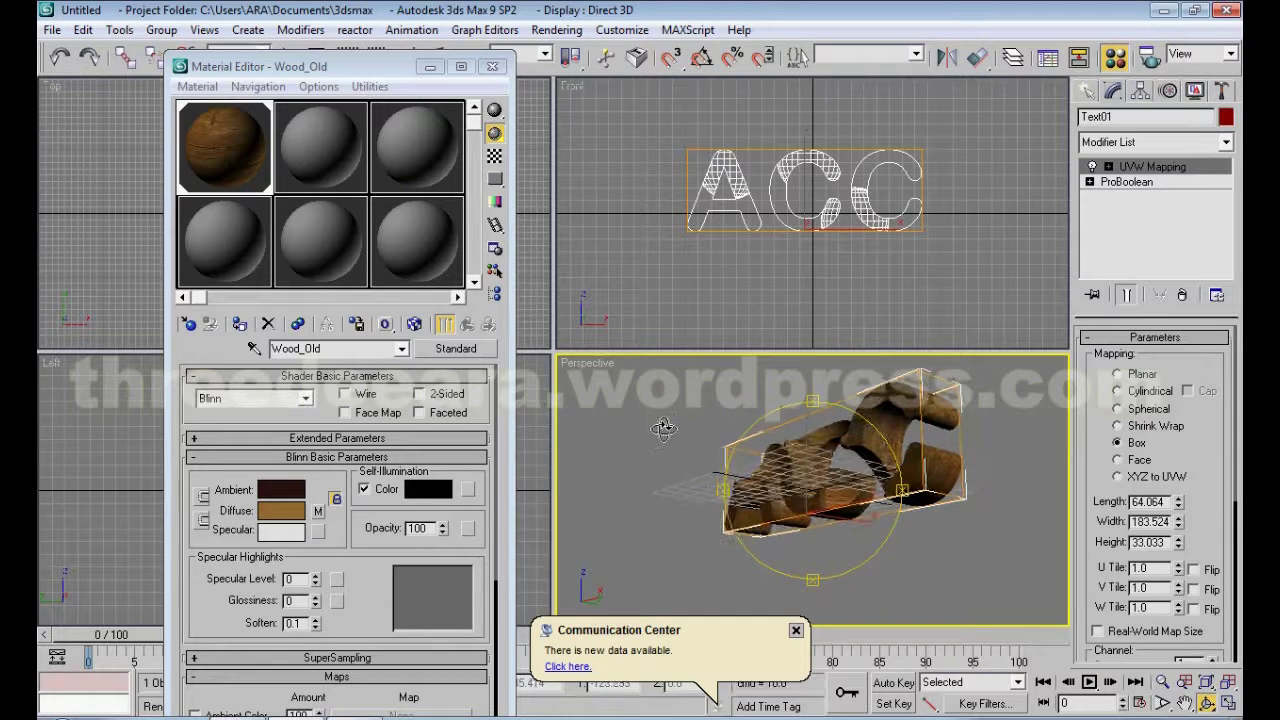
key("shift+q")
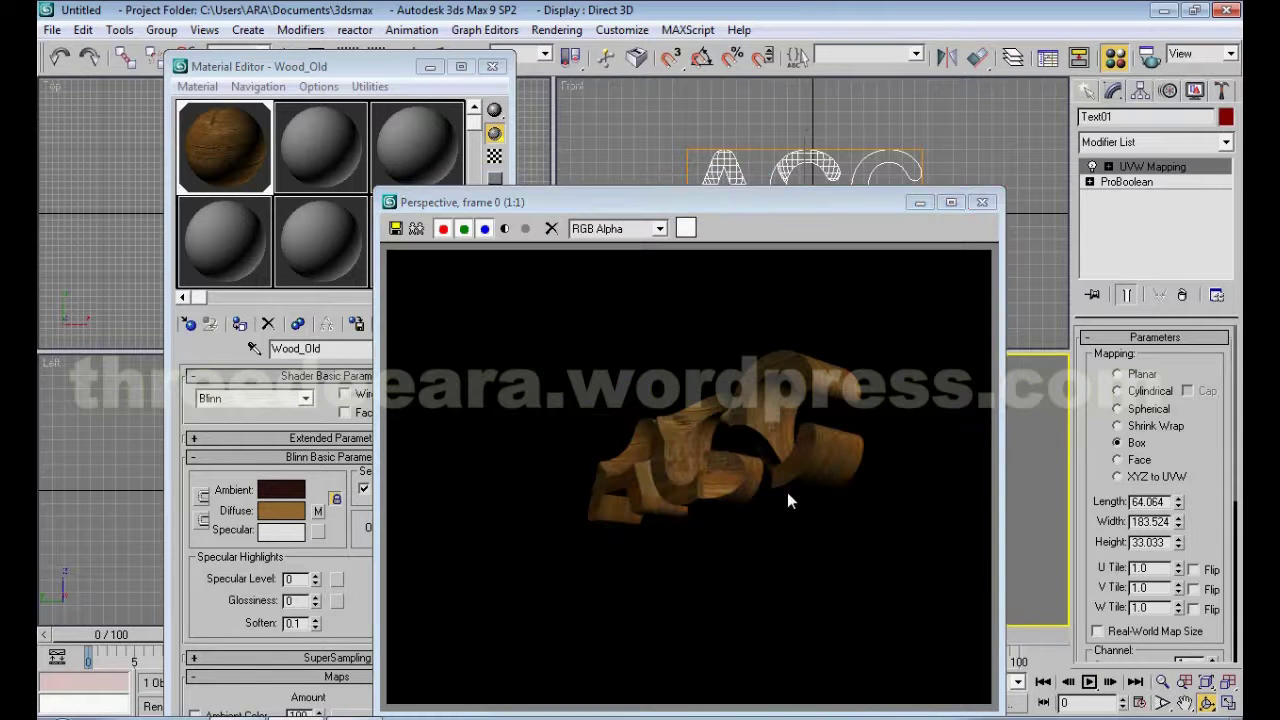
left_click(982, 202)
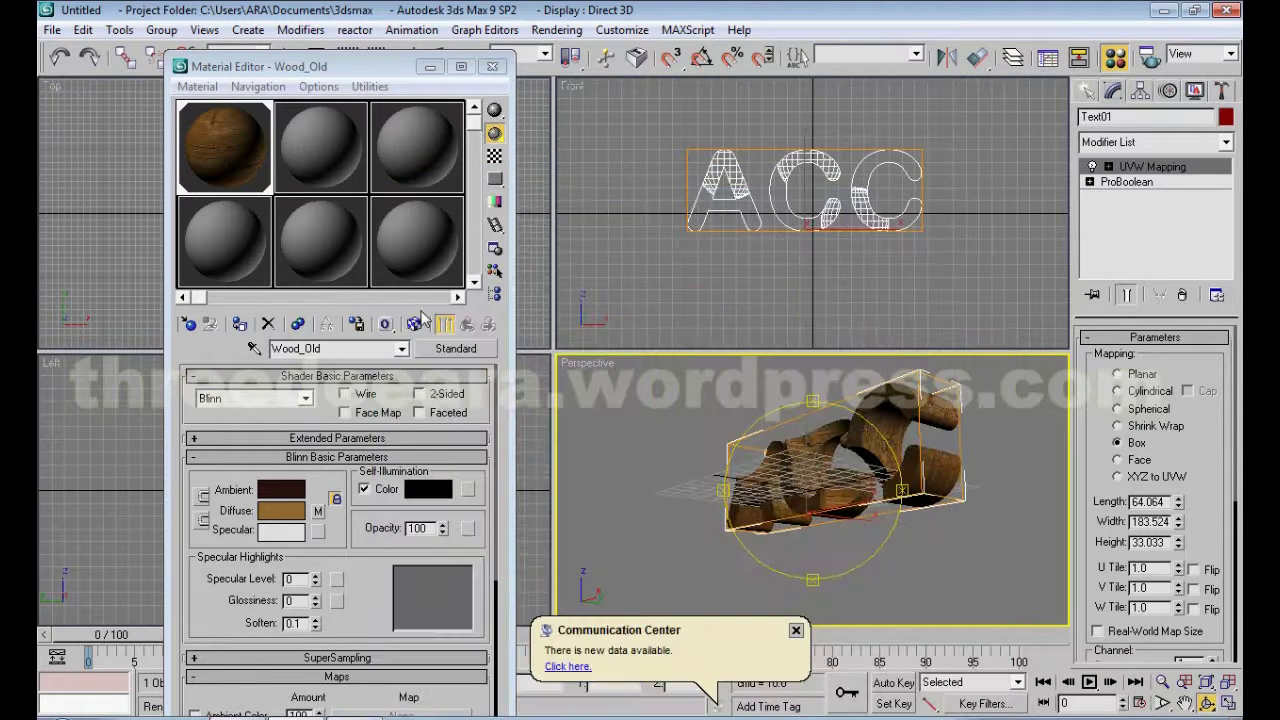
Try the Reflection_Chrome1 material in a render, then load Wood_Burloak and render again
left_click(455, 350)
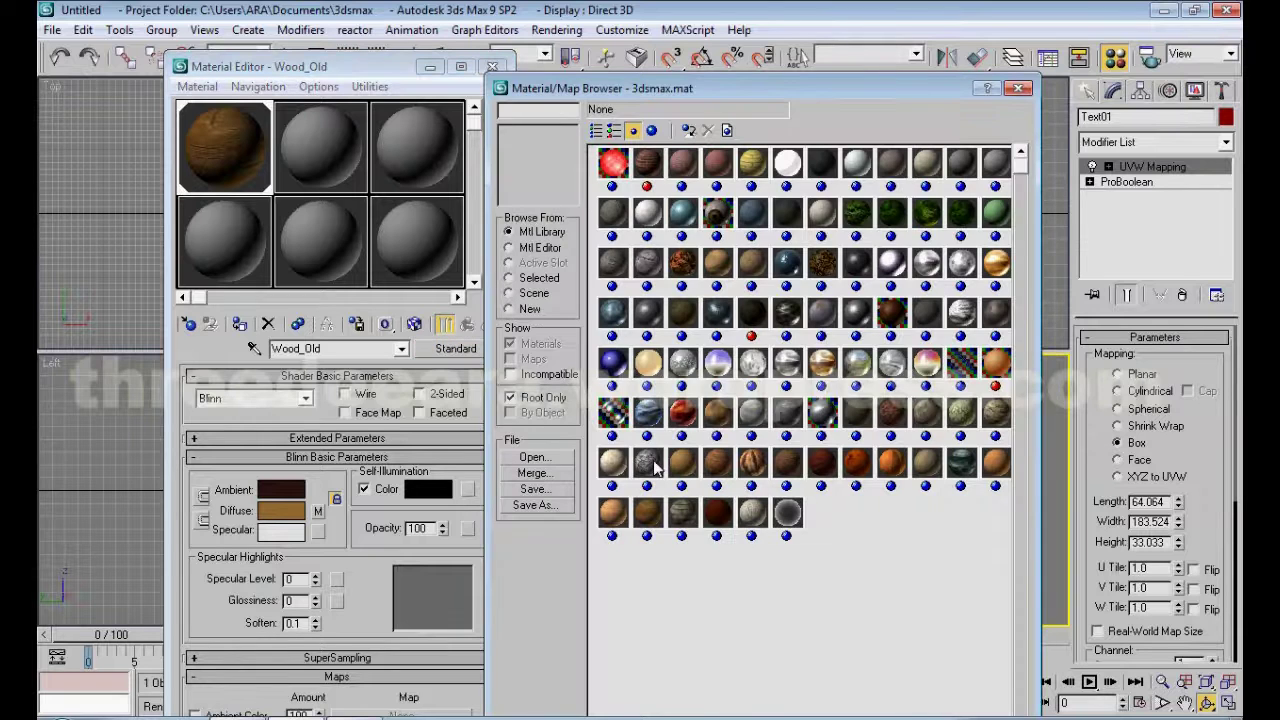
double_click(686, 369)
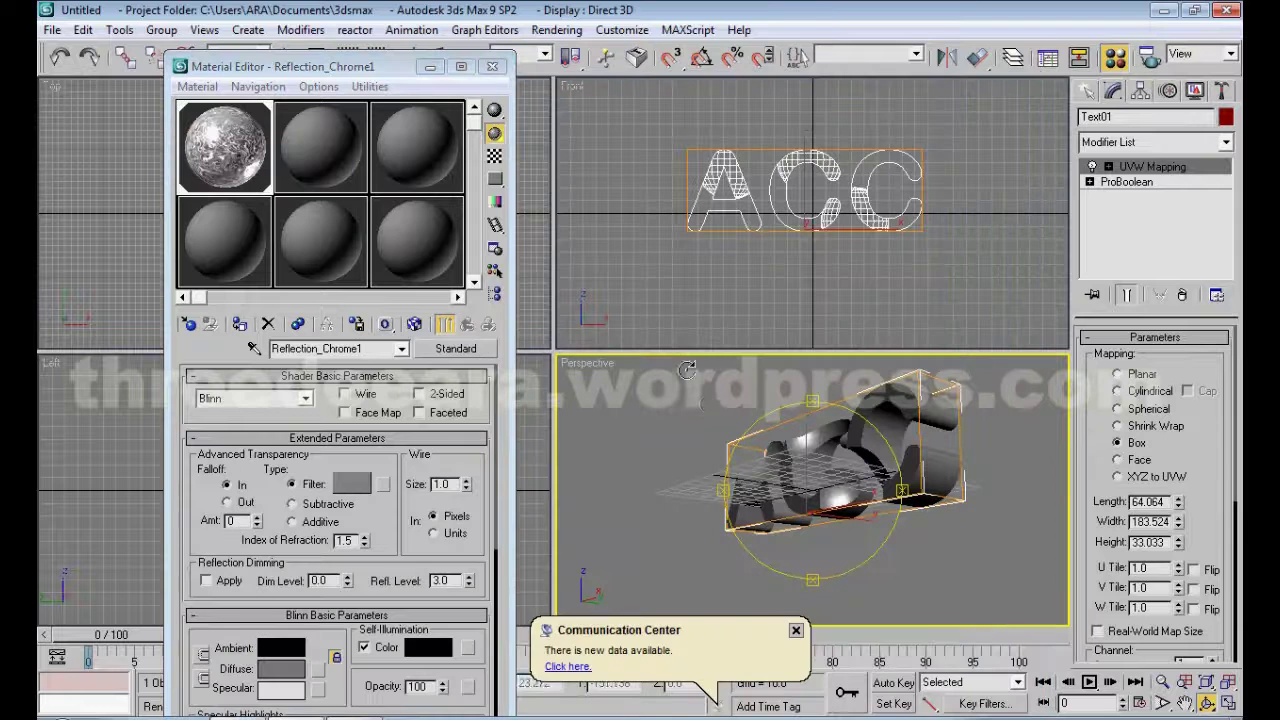
key("shift+q")
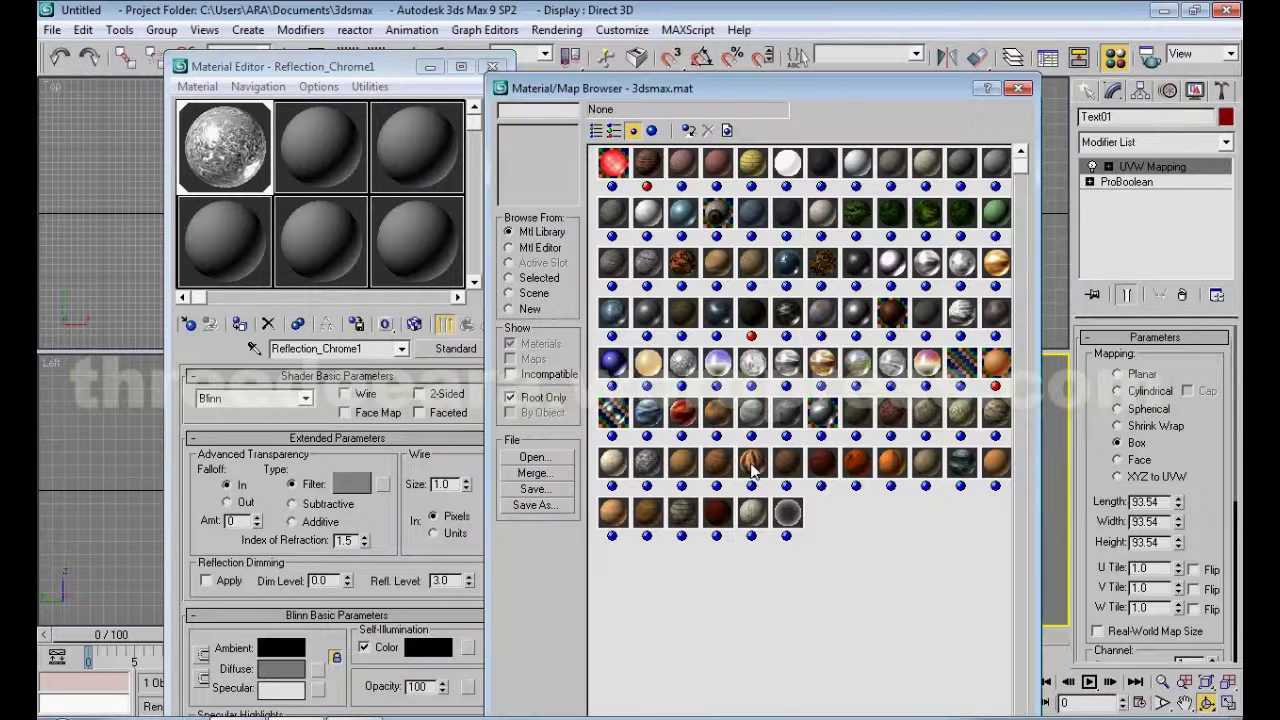
double_click(752, 464)
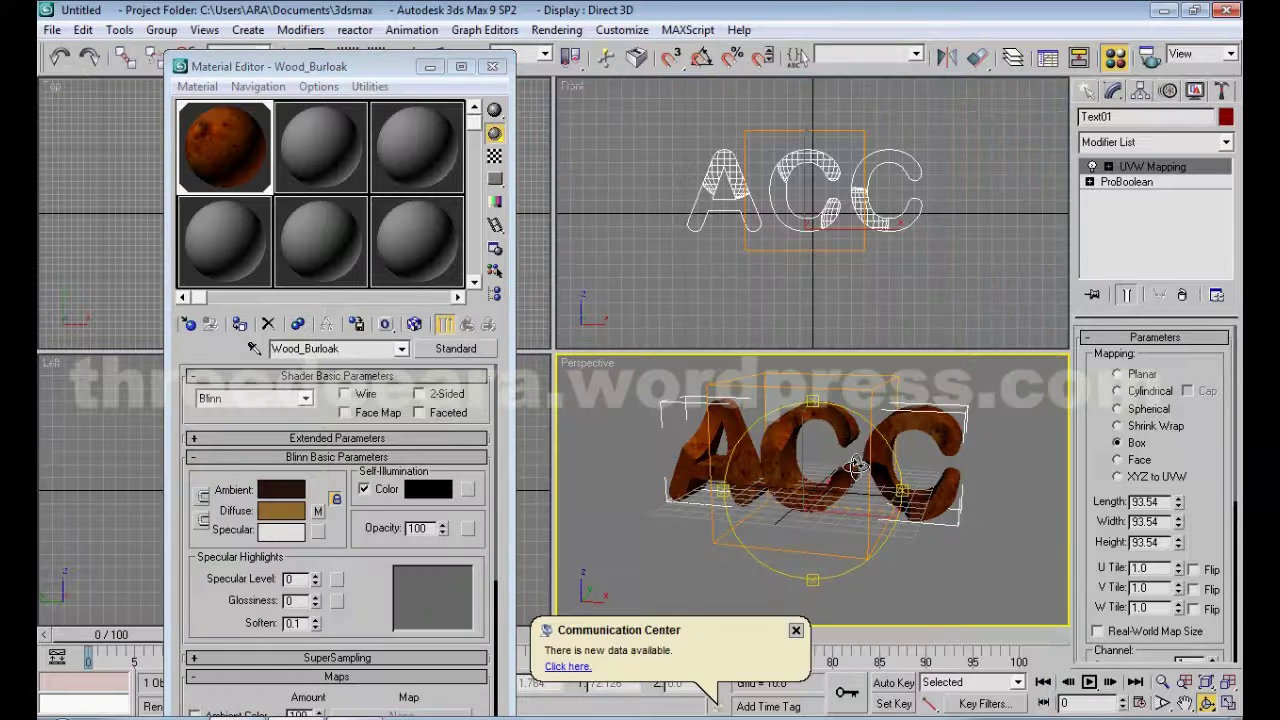
key("shift+q")
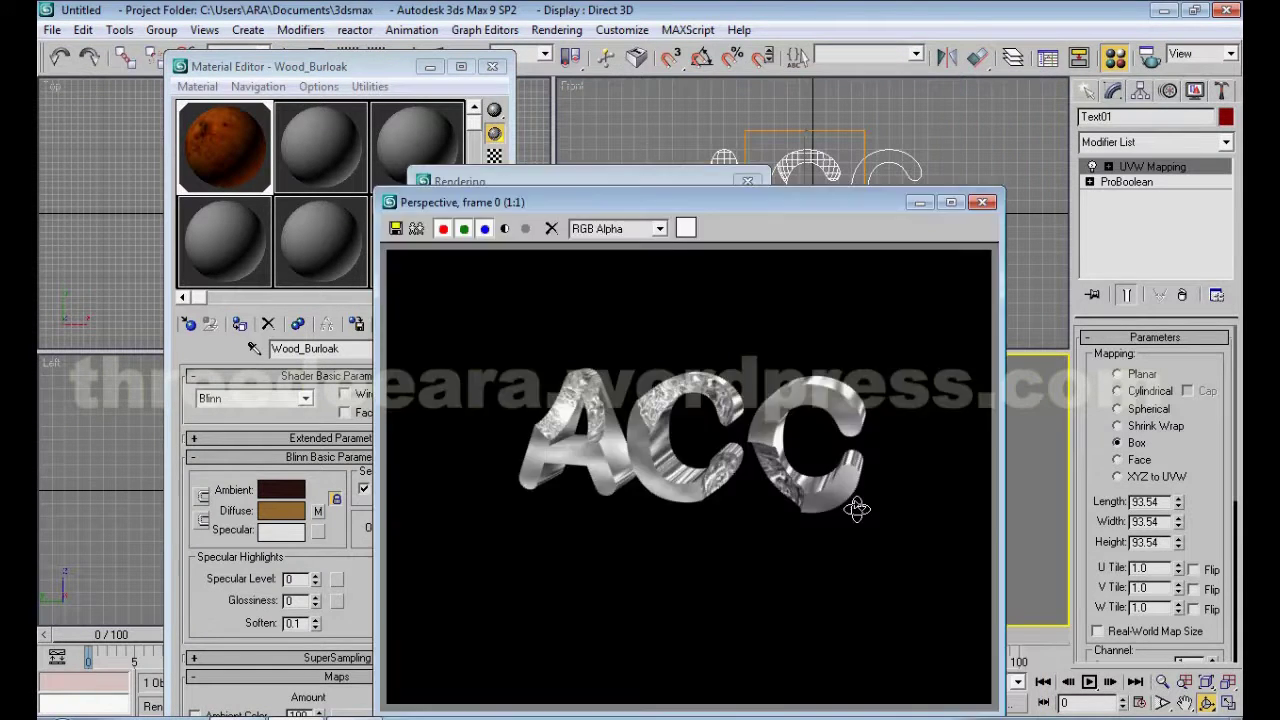
Render the burl-oak text with Planar, Cylindrical and Spherical UVW mapping
left_click(982, 202)
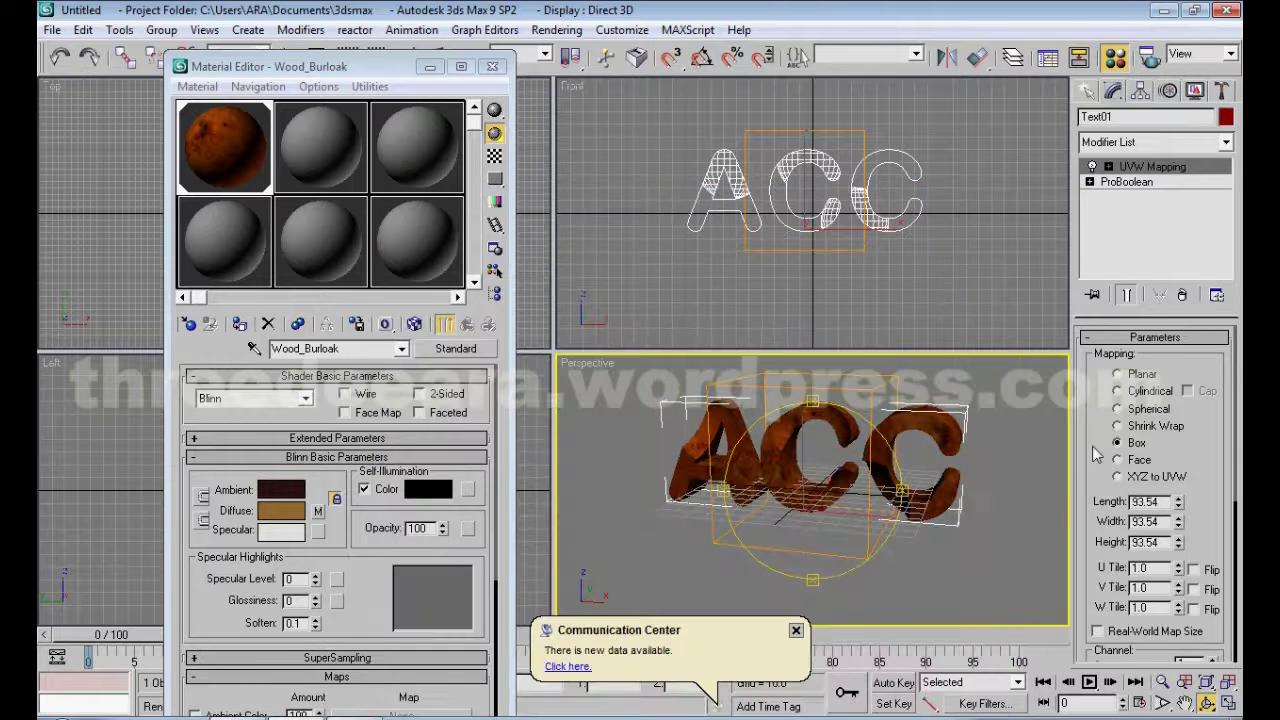
left_click(1136, 376)
key("shift+q")
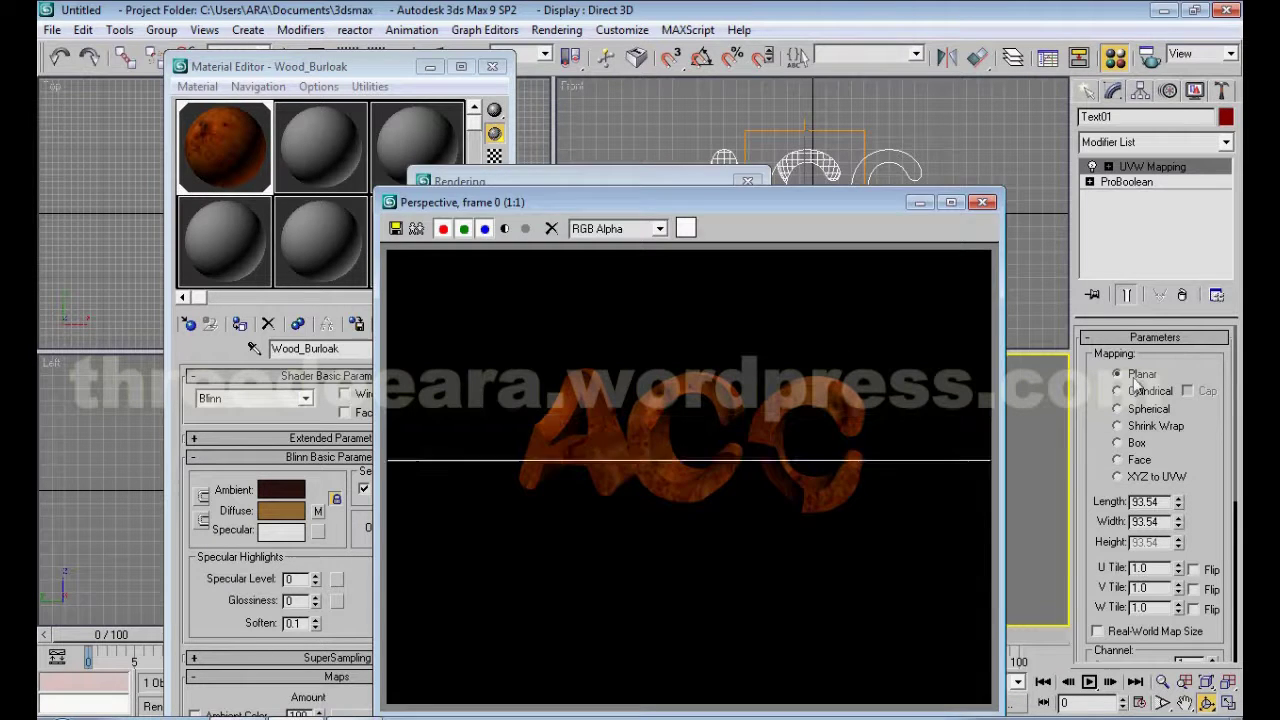
key("F9")
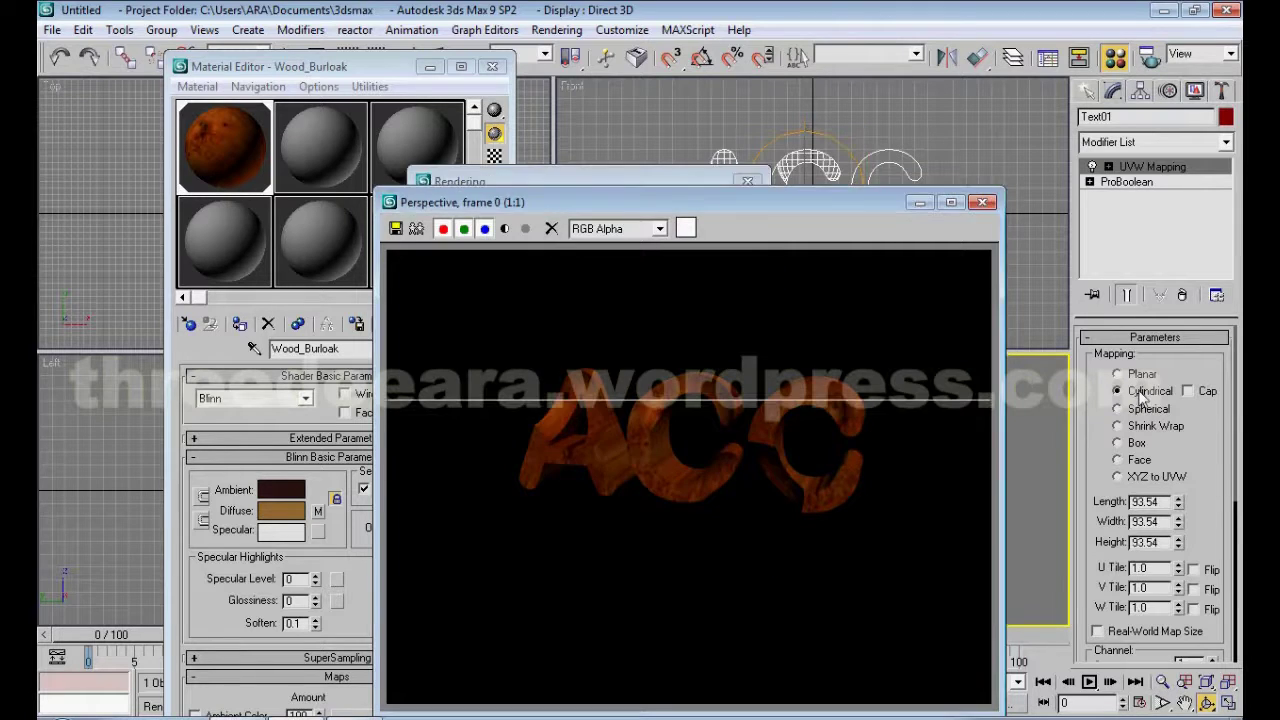
left_click(1149, 410)
key("F9")
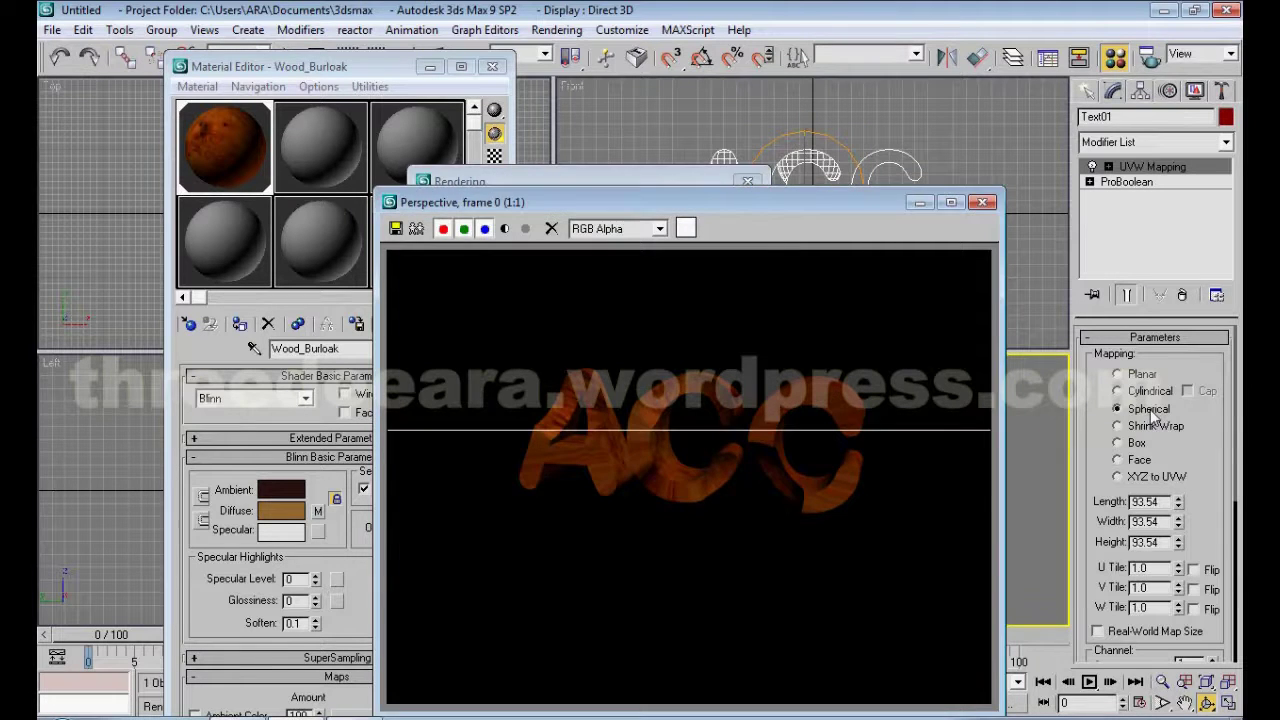
Render with Shrink Wrap mapping, then return to Box mapping and orbit to the side
left_click(1150, 427)
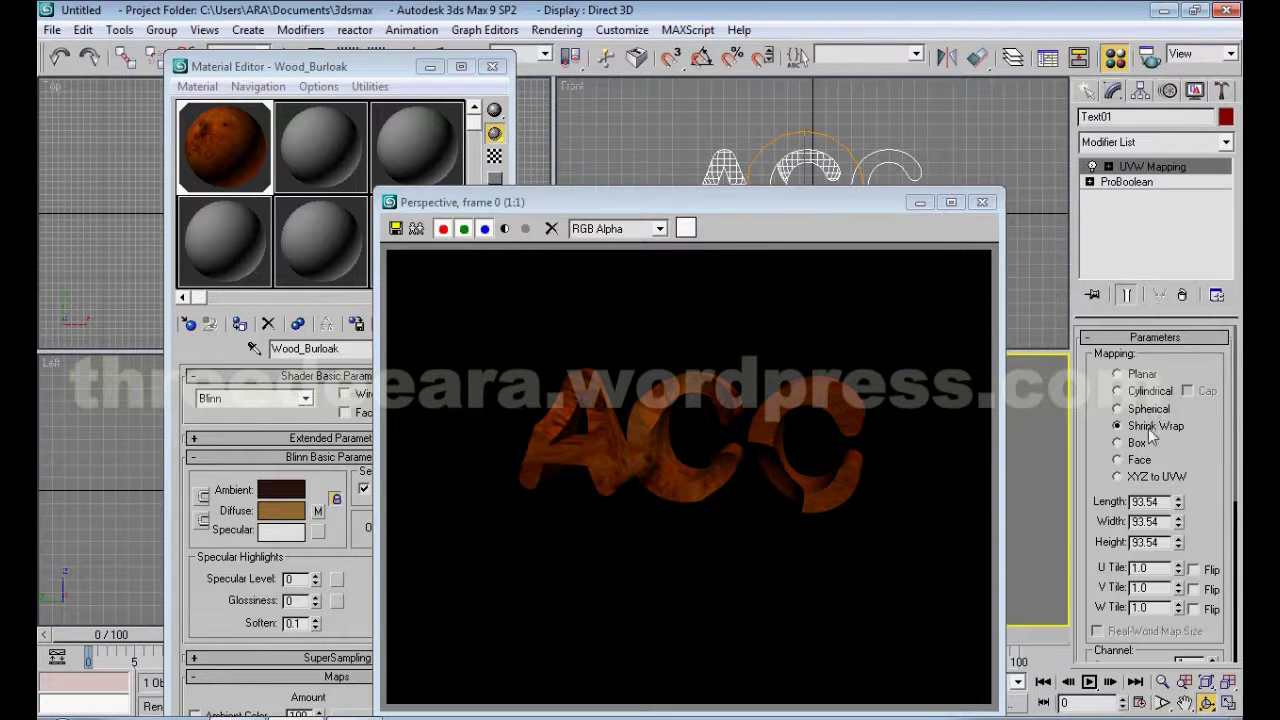
key("F9")
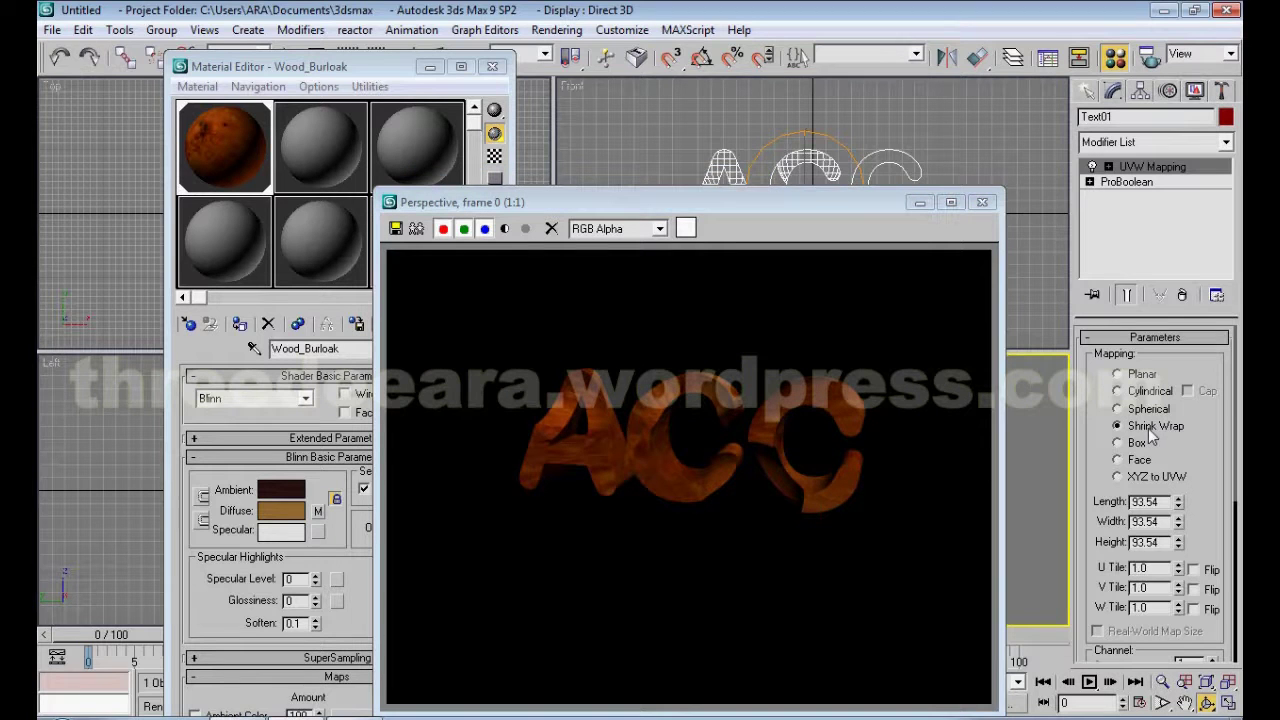
left_click(1140, 446)
key("F9")
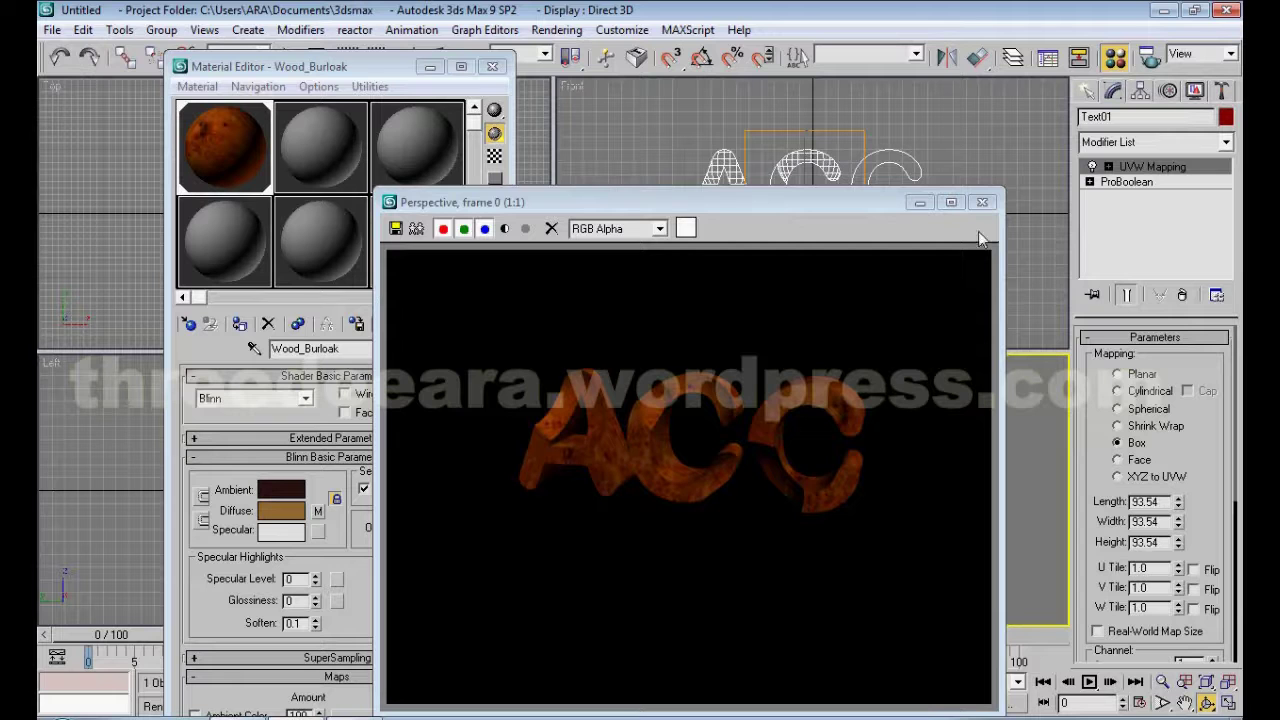
left_click(982, 202)
mouse_move(893, 574)
left_mouse_down()
mouse_move(893, 540)
mouse_move(830, 535)
left_mouse_up()
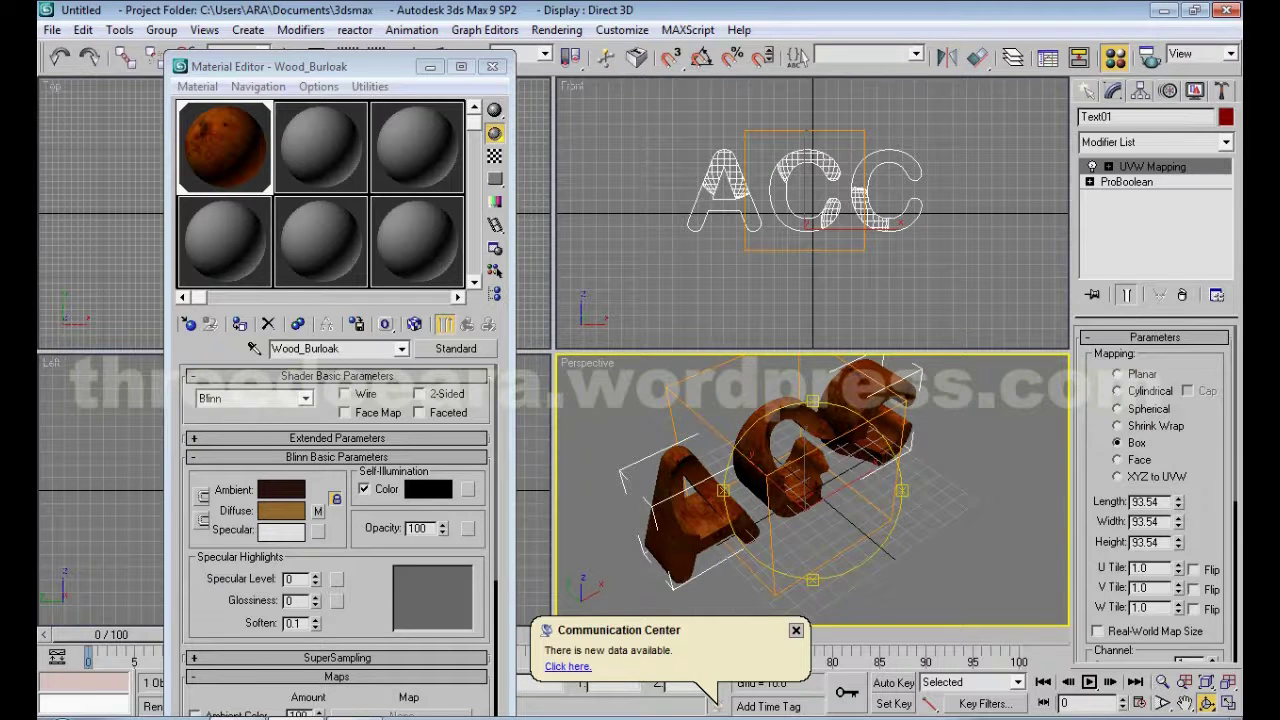